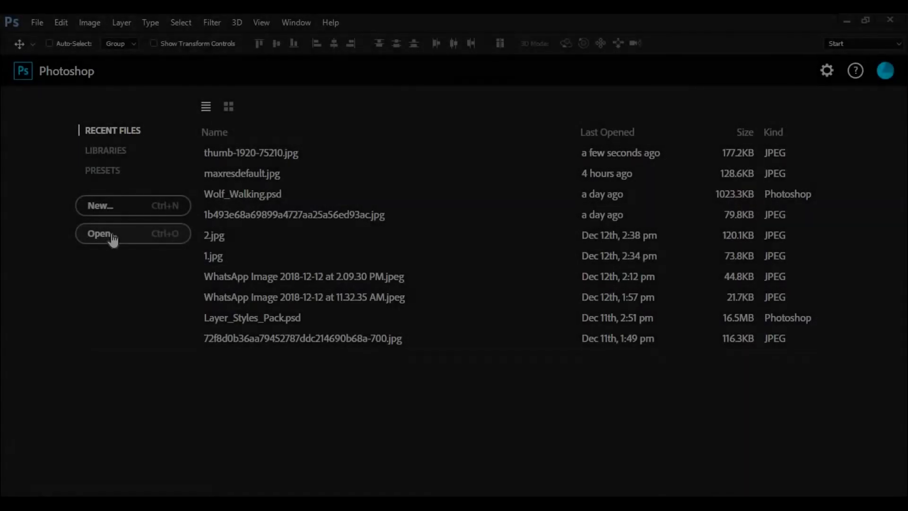
# Step: Open the image thumb-1920-75210.jpg from the Desktop folder
pyautogui.moveTo(395, 143); pyautogui.dragTo(397, 304)
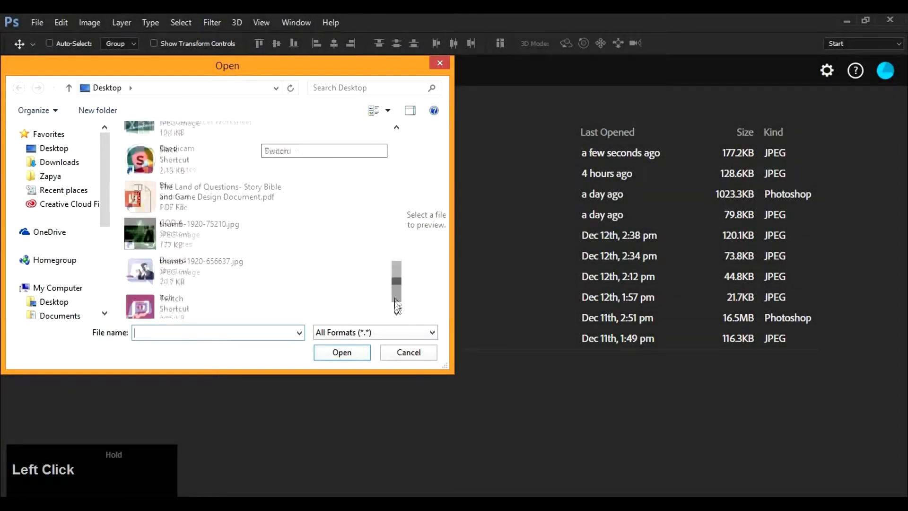
pyautogui.click(225, 188)
pyautogui.doubleClick(225, 186)
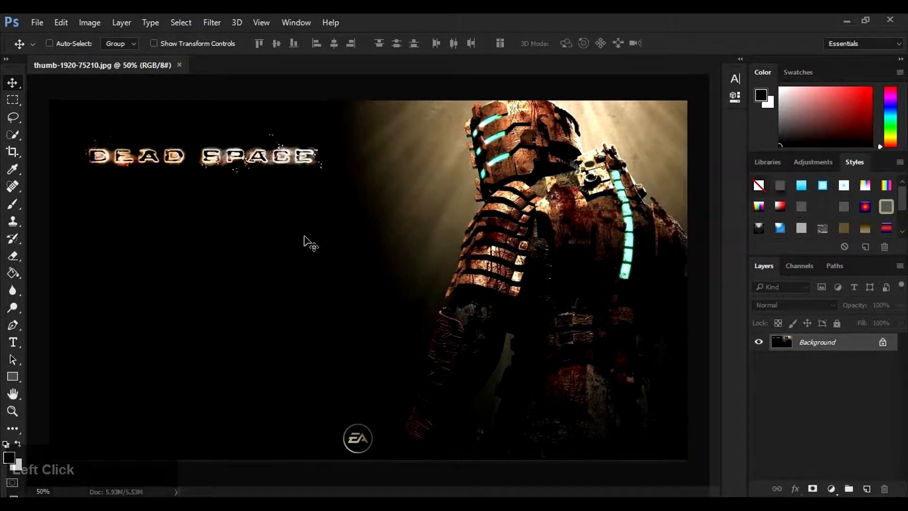
# Step: Select the armored figure's helmet, shoulder, arm and torso with the Quick Selection tool
pyautogui.press('w')
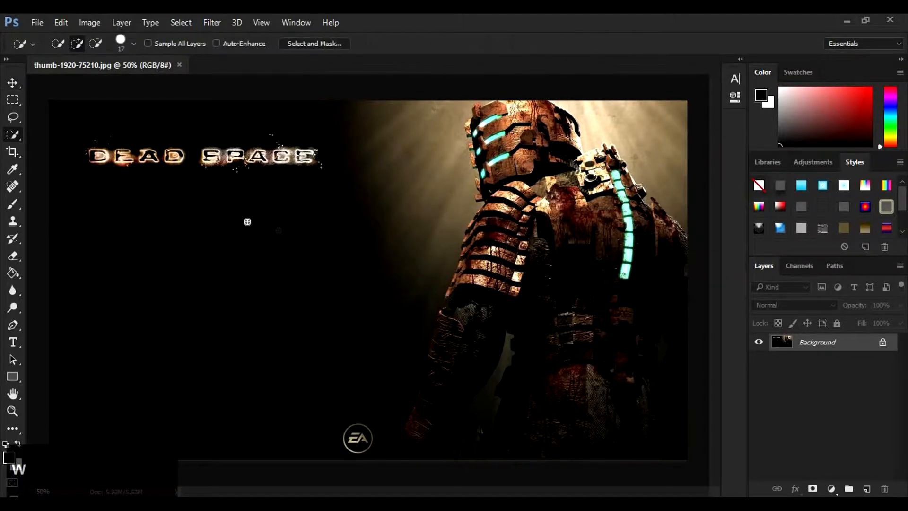
pyautogui.rightClick(18, 135)
pyautogui.click(97, 132)
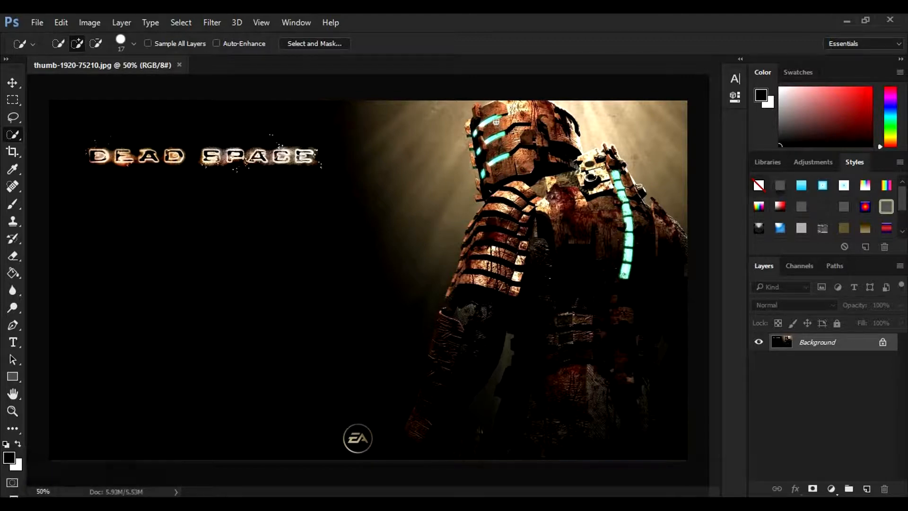
pyautogui.moveTo(494, 108)
pyautogui.mouseDown()
pyautogui.moveTo(469, 130)
pyautogui.moveTo(481, 140)
pyautogui.moveTo(499, 145)
pyautogui.moveTo(518, 132)
pyautogui.mouseUp()
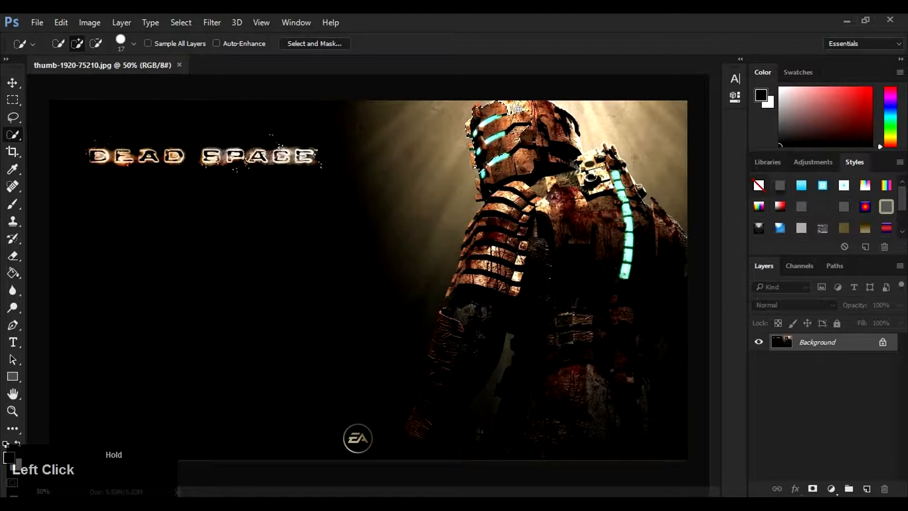
pyautogui.moveTo(561, 173)
pyautogui.mouseDown()
pyautogui.moveTo(482, 189)
pyautogui.moveTo(508, 197)
pyautogui.moveTo(482, 188)
pyautogui.moveTo(502, 188)
pyautogui.moveTo(544, 215)
pyautogui.mouseUp()
pyautogui.moveTo(497, 266); pyautogui.dragTo(477, 270)
pyautogui.moveTo(455, 316); pyautogui.dragTo(467, 317)
pyautogui.moveTo(457, 386)
pyautogui.mouseDown()
pyautogui.moveTo(424, 442)
pyautogui.moveTo(422, 409)
pyautogui.moveTo(414, 430)
pyautogui.moveTo(449, 309)
pyautogui.moveTo(437, 339)
pyautogui.moveTo(540, 276)
pyautogui.moveTo(576, 276)
pyautogui.moveTo(615, 245)
pyautogui.moveTo(630, 273)
pyautogui.mouseUp()
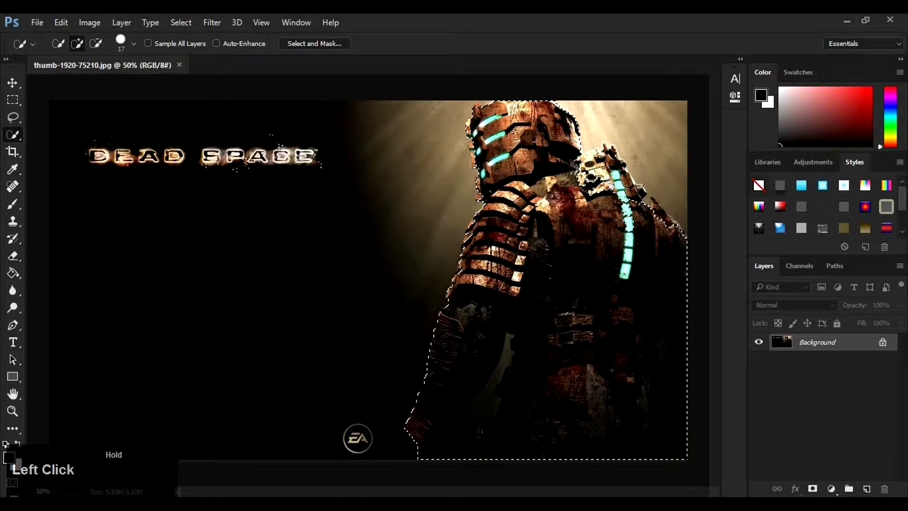
# Step: Add the glowing spine strip and adjoining shoulder armor to the selection, subtracting the bright background picked up beside the shoulder
pyautogui.moveTo(626, 210)
pyautogui.mouseDown()
pyautogui.moveTo(597, 163)
pyautogui.moveTo(627, 217)
pyautogui.moveTo(668, 236)
pyautogui.mouseUp()
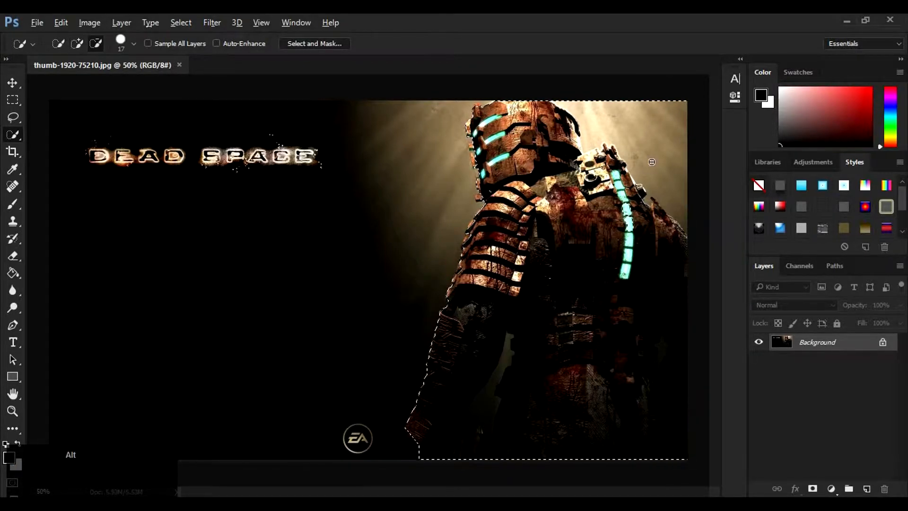
pyautogui.scroll(3, 634, 209)
pyautogui.moveTo(614, 252); pyautogui.dragTo(618, 217)
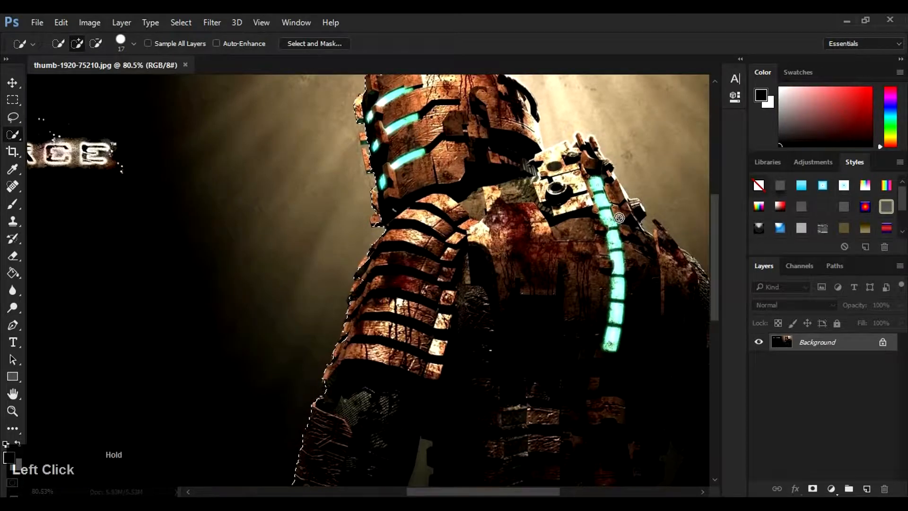
pyautogui.scroll(-2, 676, 208)
pyautogui.keyDown('alt'); pyautogui.click(685, 212); pyautogui.keyUp('alt')
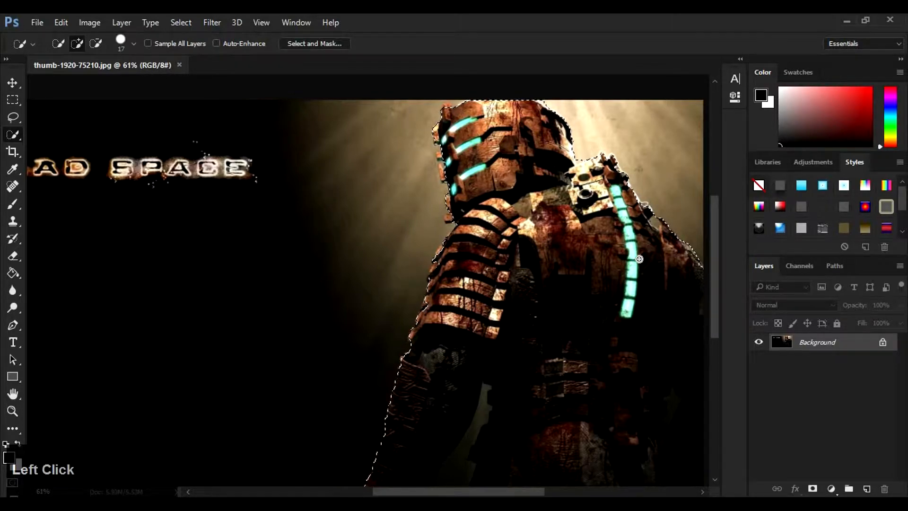
pyautogui.scroll(8, 615, 158)
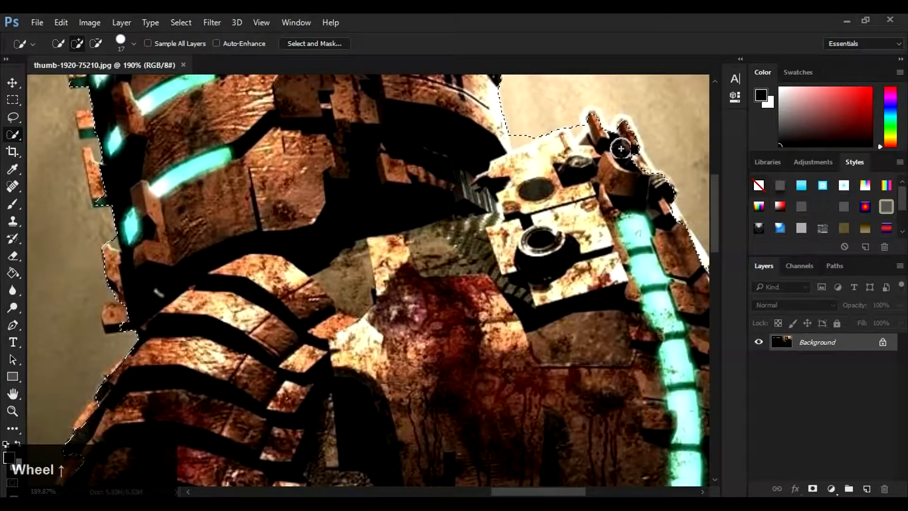
pyautogui.click(659, 229)
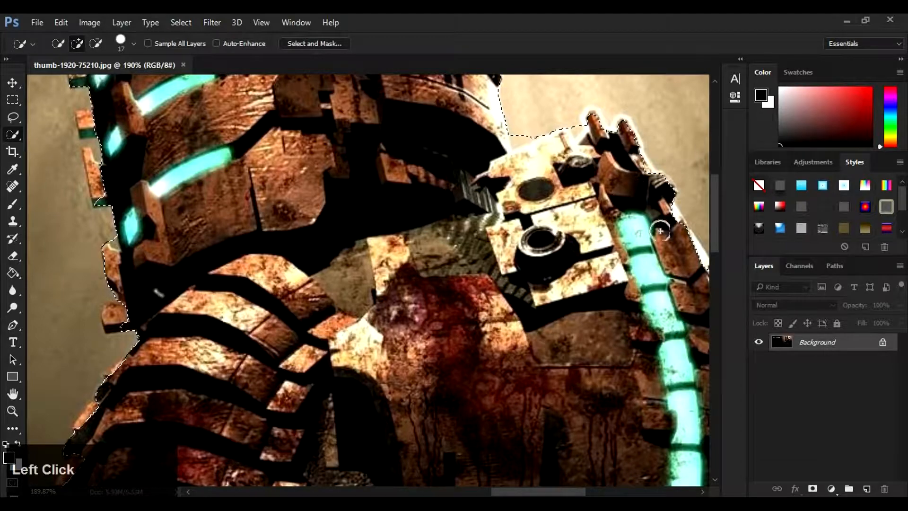
# Step: Add the missed armor pieces along the helmet's left edge to the selection
pyautogui.scroll(-5, 658, 229)
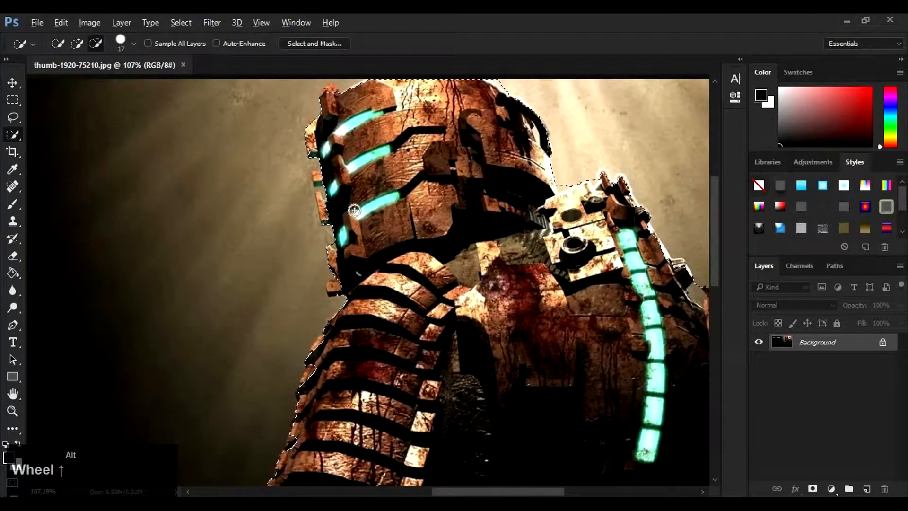
pyautogui.click(325, 207)
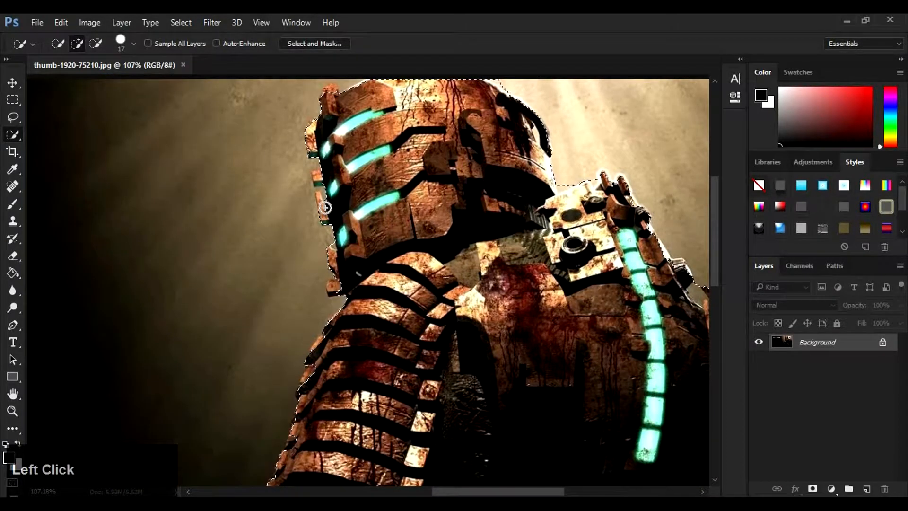
pyautogui.click(317, 176)
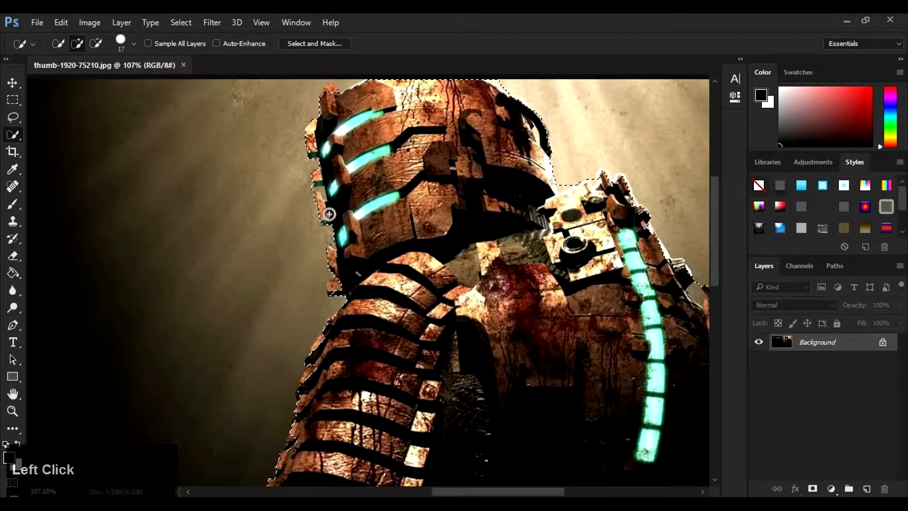
pyautogui.click(336, 213)
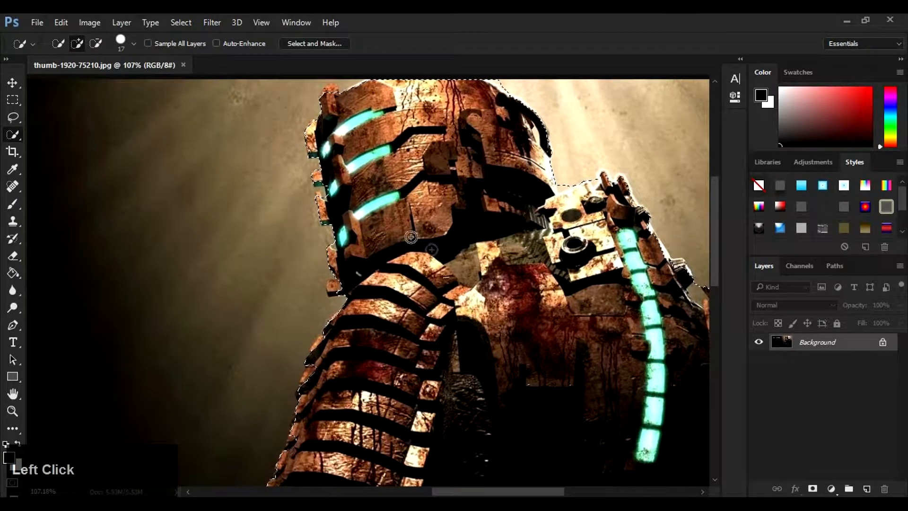
pyautogui.click(333, 288)
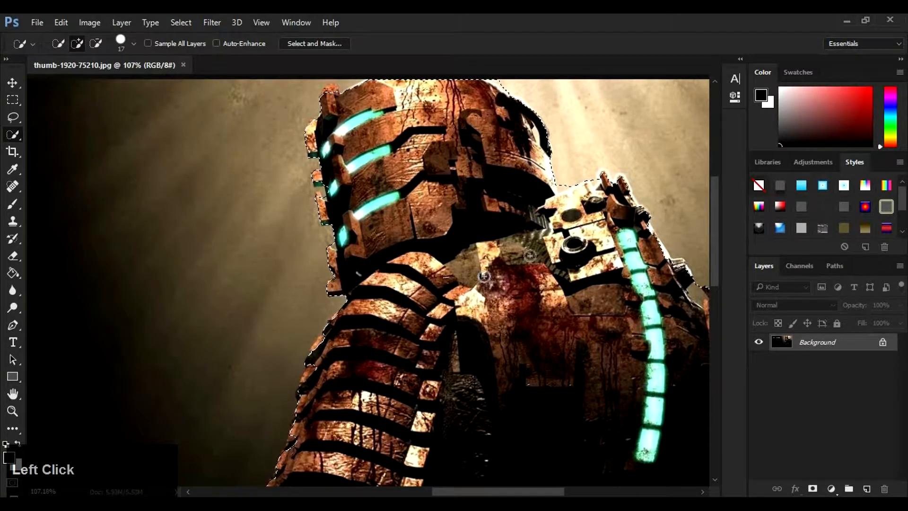
# Step: Subtract the background gap between the figure's arm and torso from the selection, down to the image's bottom edge
pyautogui.scroll(-3, 530, 255)
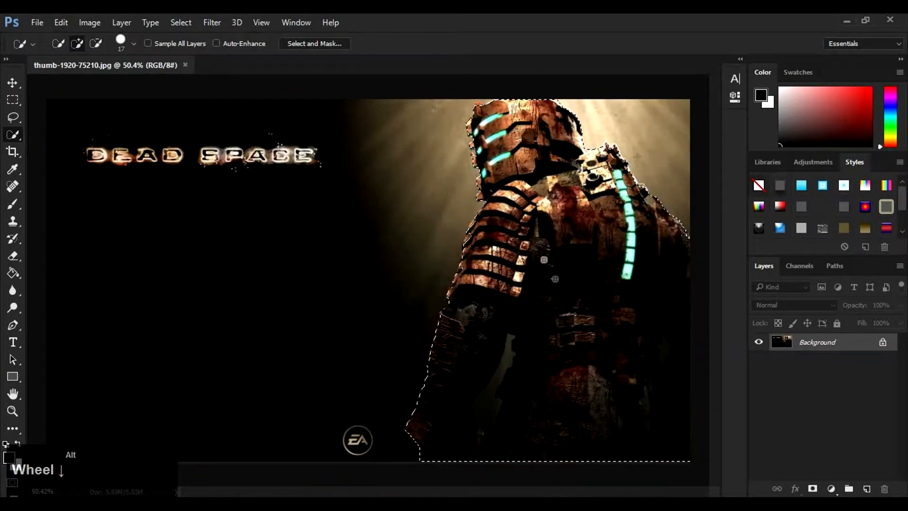
pyautogui.scroll(2, 473, 423)
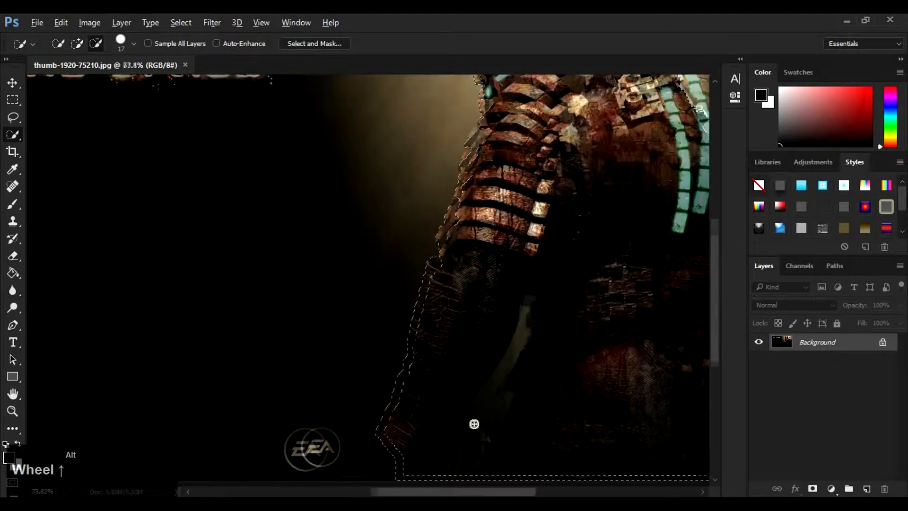
pyautogui.keyDown('alt'); pyautogui.click(469, 429); pyautogui.keyUp('alt')
pyautogui.moveTo(488, 403); pyautogui.dragTo(508, 362)
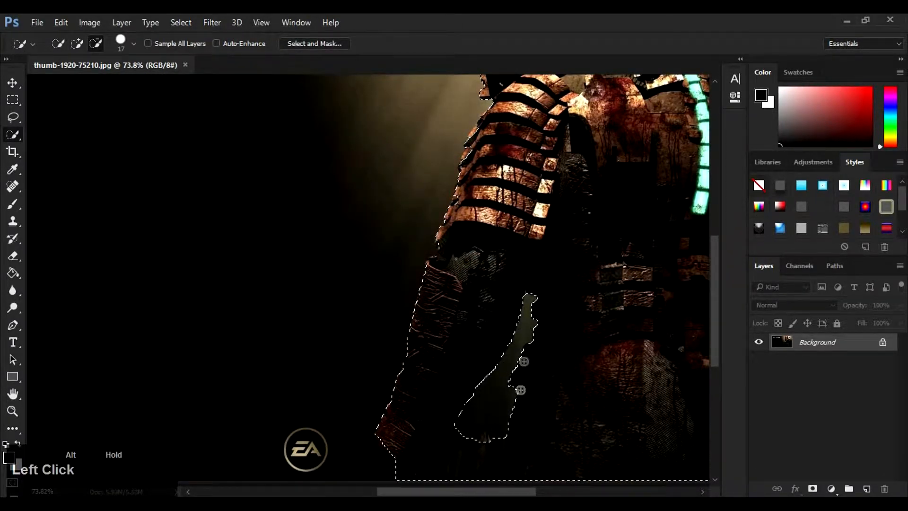
pyautogui.click(473, 440)
pyautogui.moveTo(461, 440); pyautogui.dragTo(460, 472)
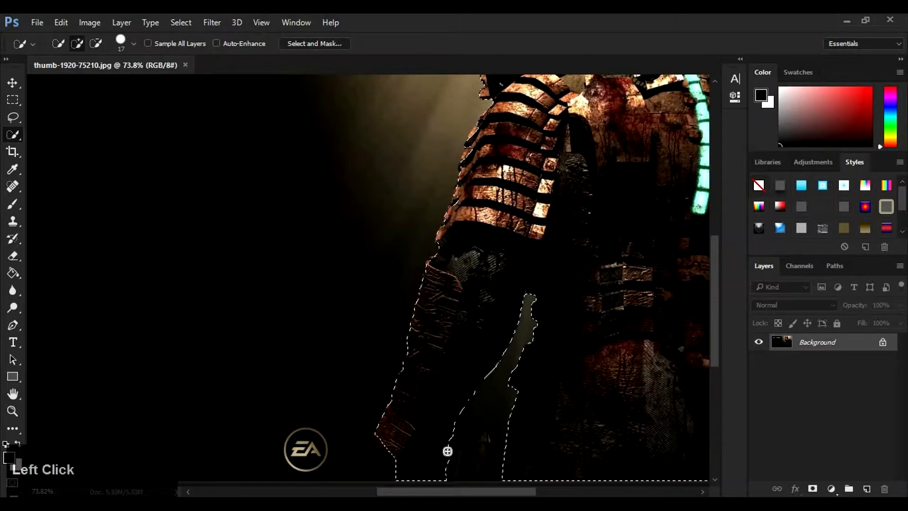
pyautogui.moveTo(448, 448)
pyautogui.mouseDown()
pyautogui.moveTo(449, 469)
pyautogui.moveTo(437, 466)
pyautogui.mouseUp()
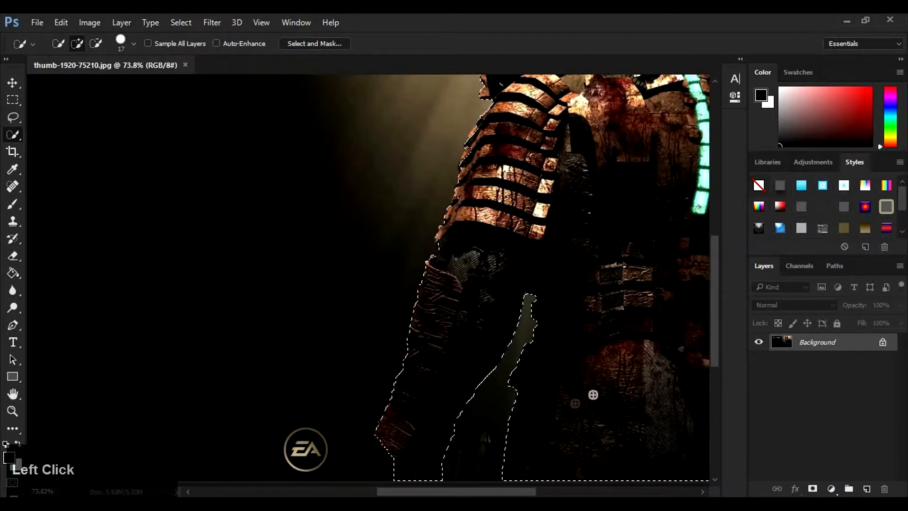
# Step: Extend the selection around the outer edge of the figure's hand down to the image's bottom edge
pyautogui.scroll(-3, 589, 395)
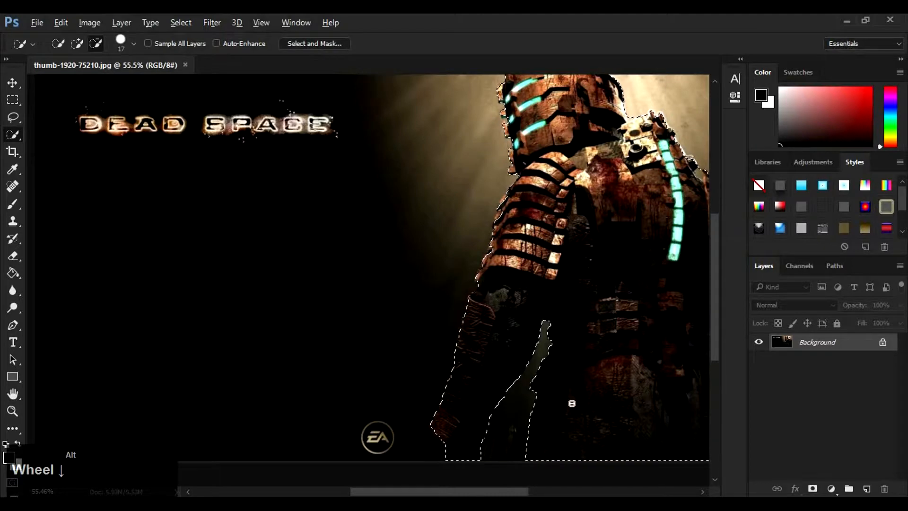
pyautogui.scroll(4, 489, 442)
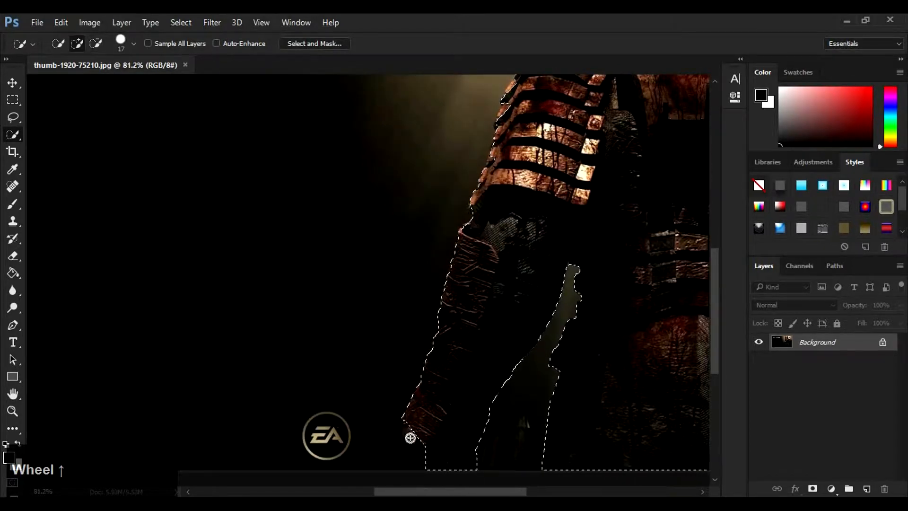
pyautogui.moveTo(407, 431); pyautogui.dragTo(419, 448)
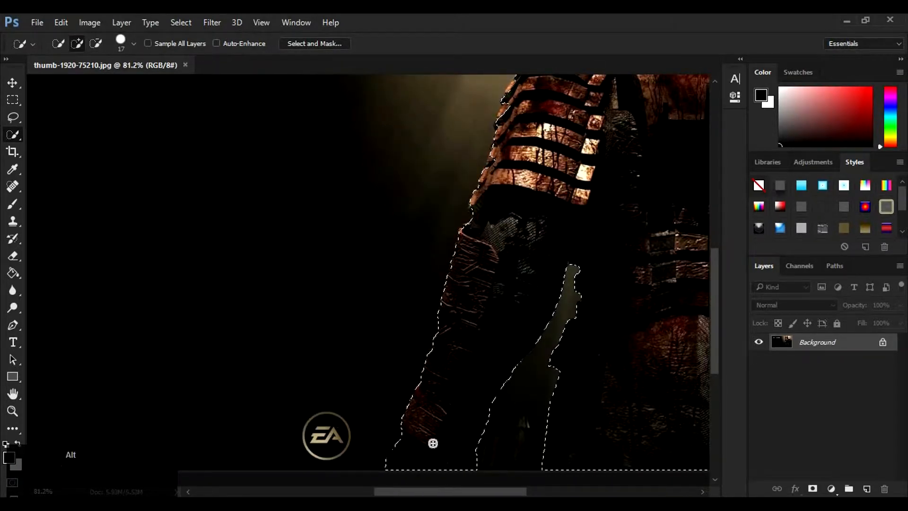
# Step: Subtract the dark background beside the figure's right hip, near the image's lower right corner, from the selection
pyautogui.scroll(-5, 432, 442)
pyautogui.scroll(-1, 600, 427)
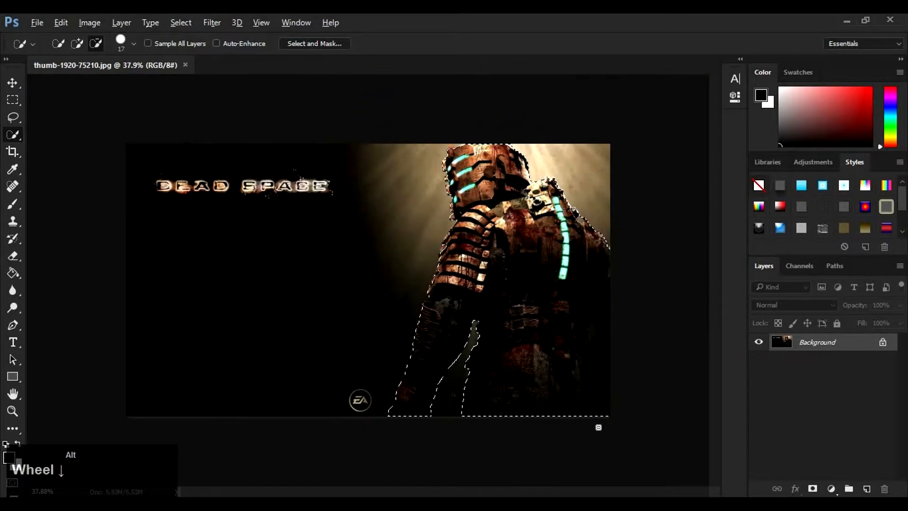
pyautogui.scroll(4, 598, 427)
pyautogui.moveTo(541, 493); pyautogui.dragTo(592, 493)
pyautogui.press('alt')
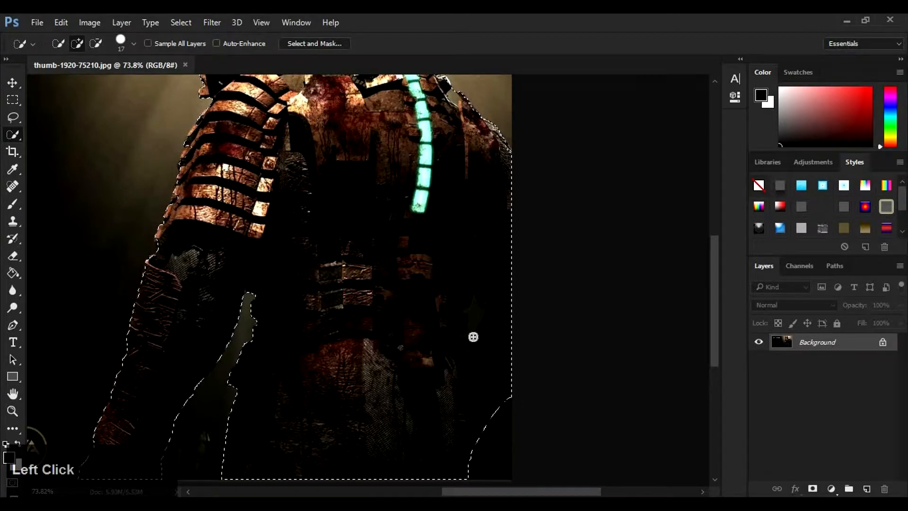
pyautogui.press('alt')
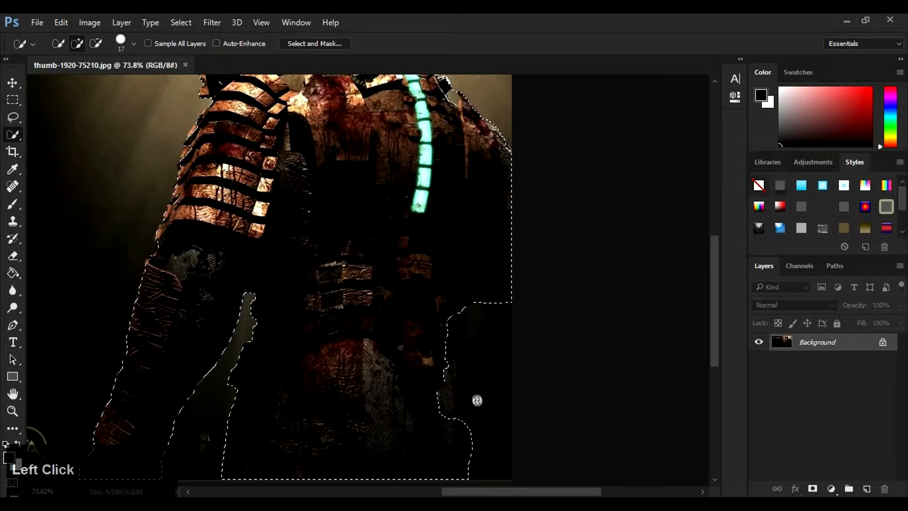
# Step: Add the cut-off edge of the figure's right hip and thigh back into the selection
pyautogui.moveTo(450, 414); pyautogui.dragTo(453, 366)
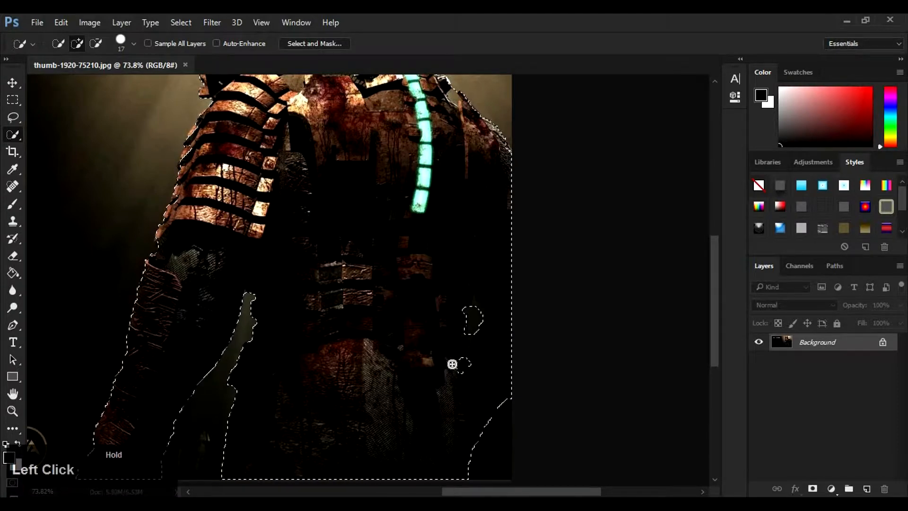
pyautogui.press('alt')
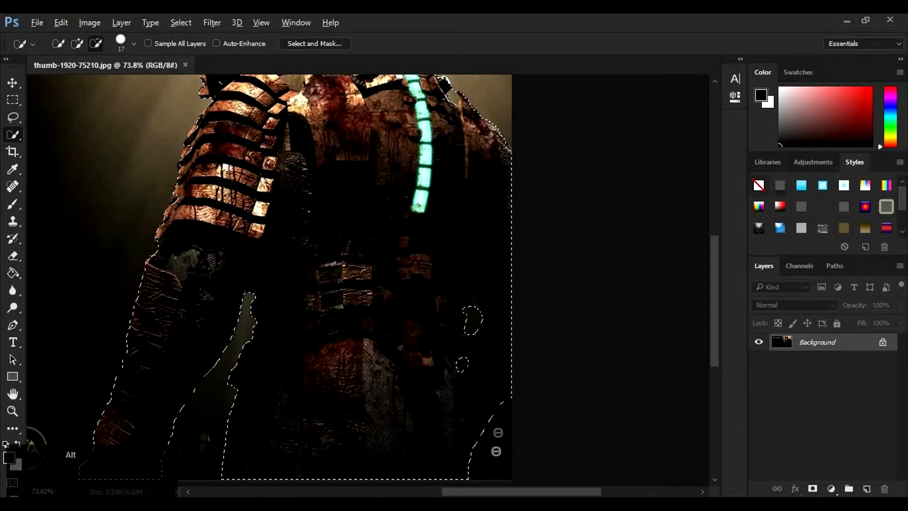
pyautogui.press('alt')
pyautogui.moveTo(469, 325)
pyautogui.mouseDown()
pyautogui.moveTo(476, 356)
pyautogui.moveTo(460, 384)
pyautogui.mouseUp()
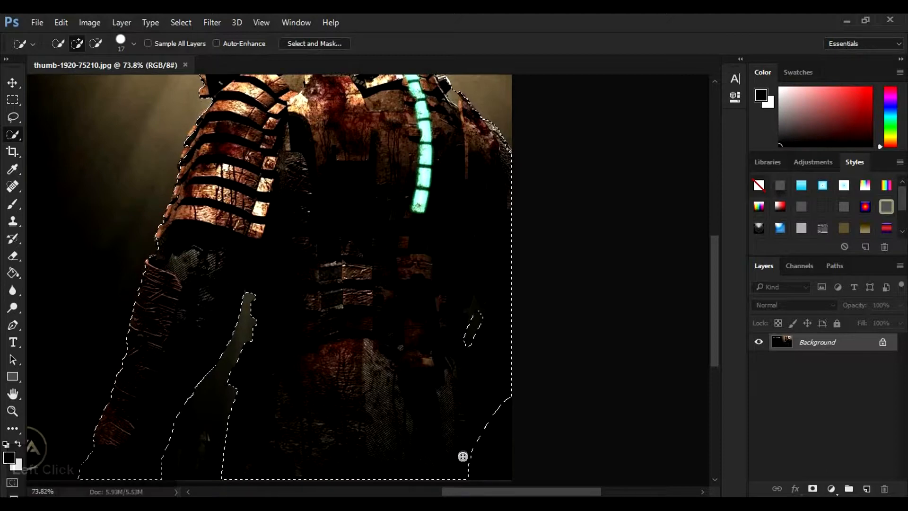
# Step: Subtract the remaining dark background right of the hip and thigh, and clean up the selection's corner beside the waist
pyautogui.press('alt')
pyautogui.moveTo(477, 392); pyautogui.dragTo(487, 348)
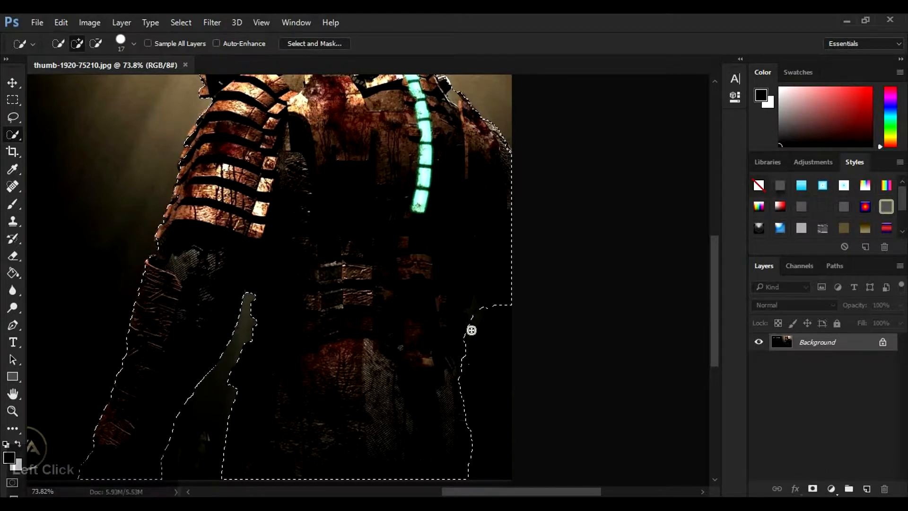
pyautogui.press('alt')
pyautogui.click(473, 305)
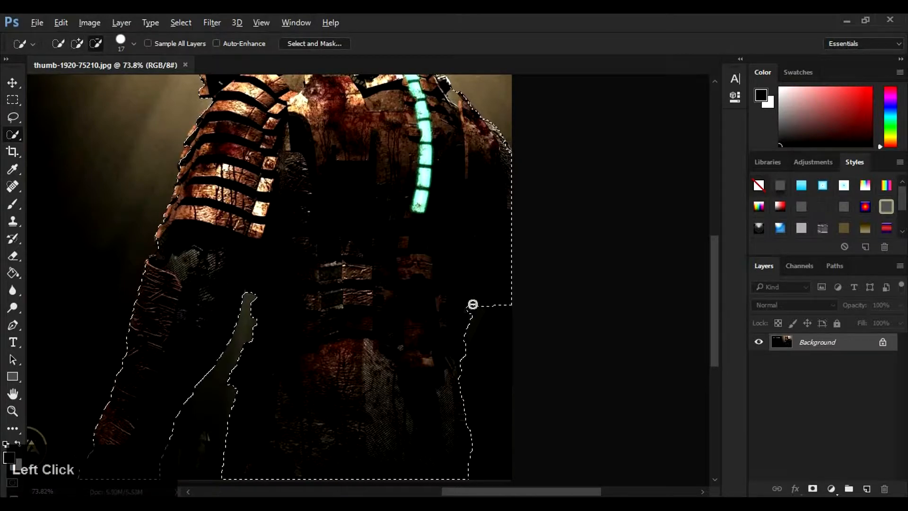
pyautogui.keyDown('alt'); pyautogui.click(474, 305); pyautogui.keyUp('alt')
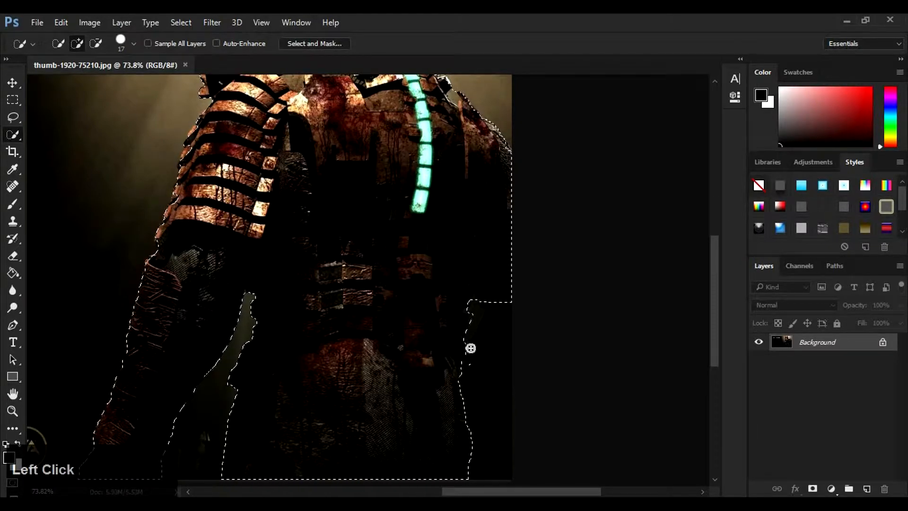
# Step: Check the whole figure's selection with the Quick Mask overlay, returning to the normal selection view
pyautogui.scroll(5, 470, 348)
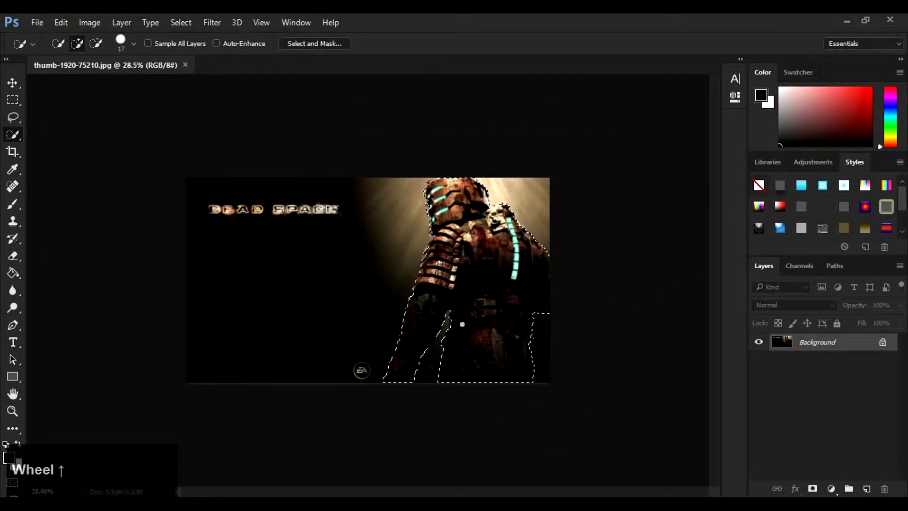
pyautogui.press('q')
pyautogui.press('q')
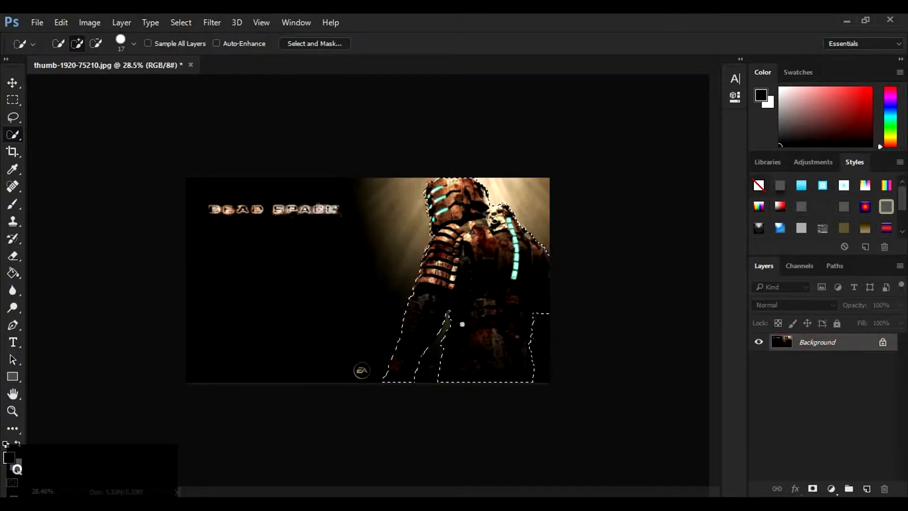
# Step: Copy the selected figure onto its own layer and hide the Background layer
pyautogui.hotkey('ctrl', 'j')
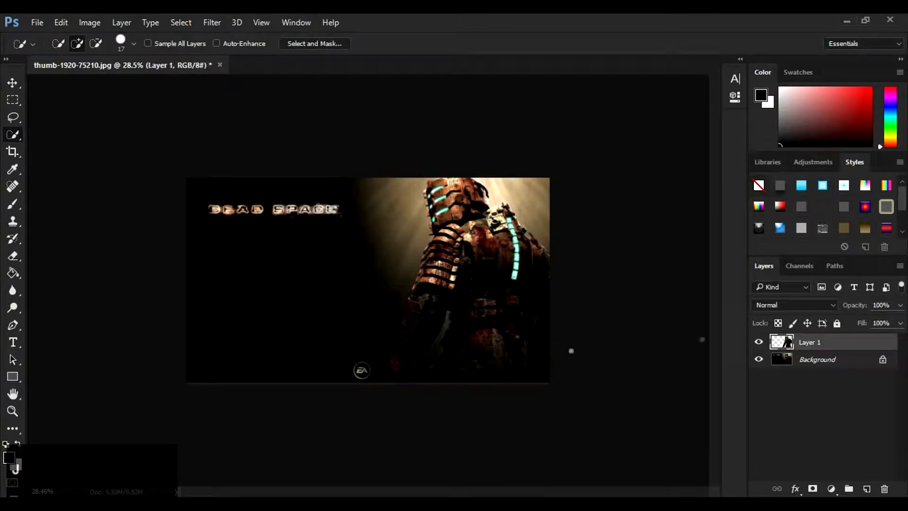
pyautogui.click(757, 360)
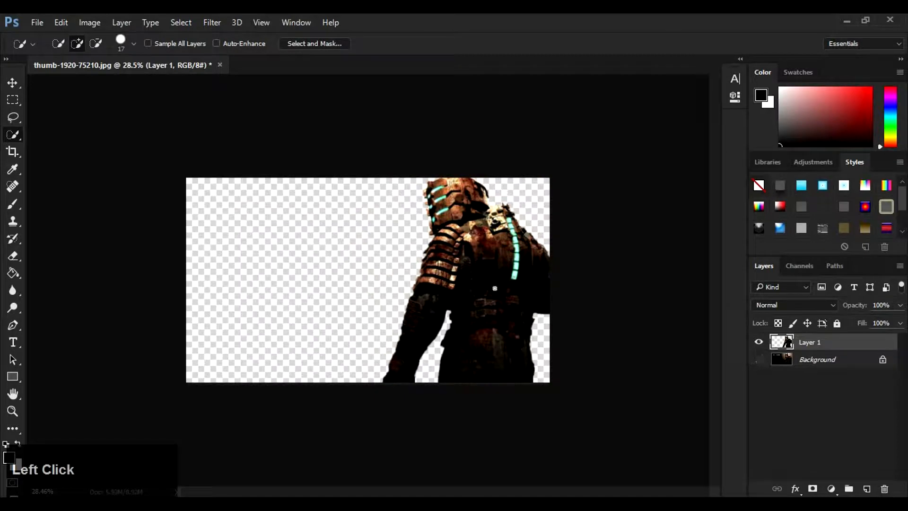
# Step: Open the space scene image maxresdefault.jpg from the Desktop
pyautogui.click(33, 24)
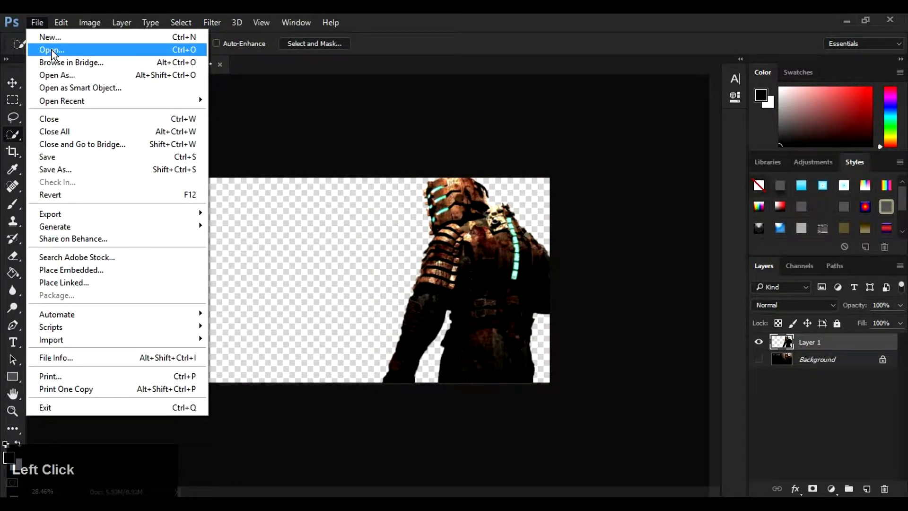
pyautogui.click(52, 50)
pyautogui.moveTo(396, 101); pyautogui.dragTo(401, 239)
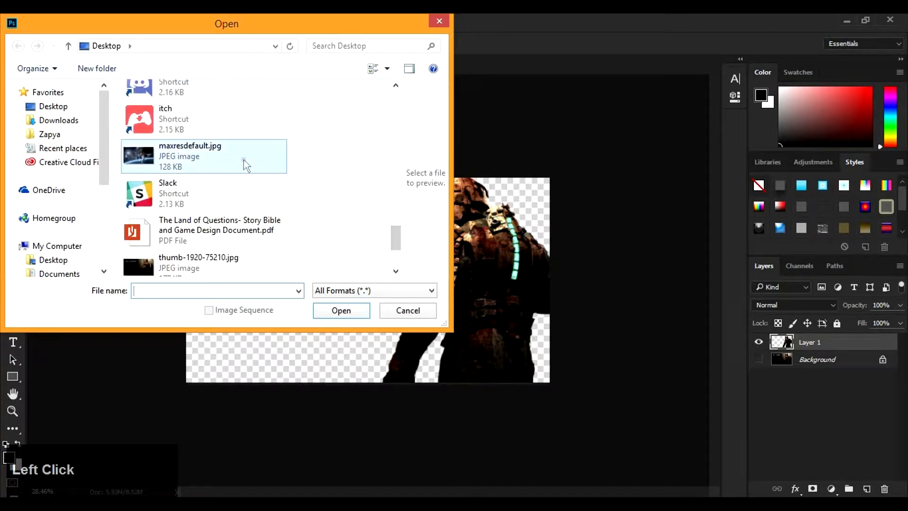
pyautogui.doubleClick(243, 160)
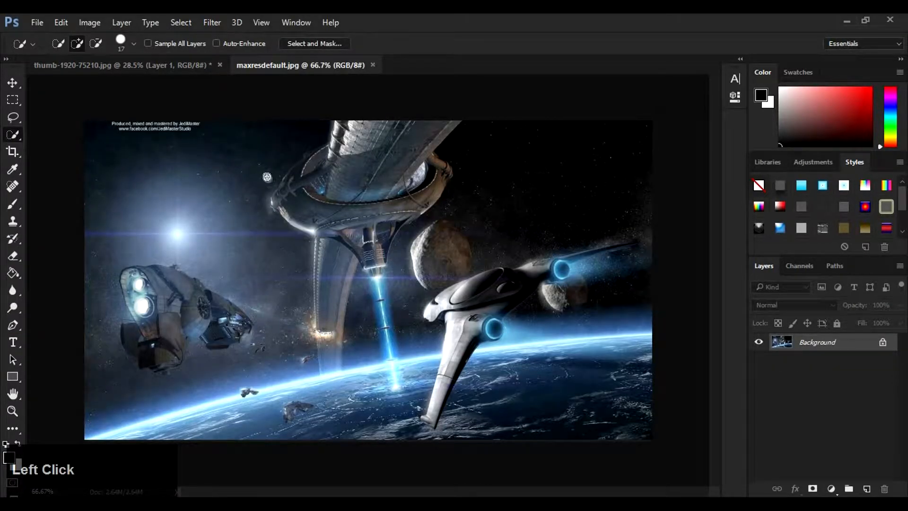
# Step: Resize the space scene proportionally to a height of 870 pixels, with automatic resampling
pyautogui.click(93, 24)
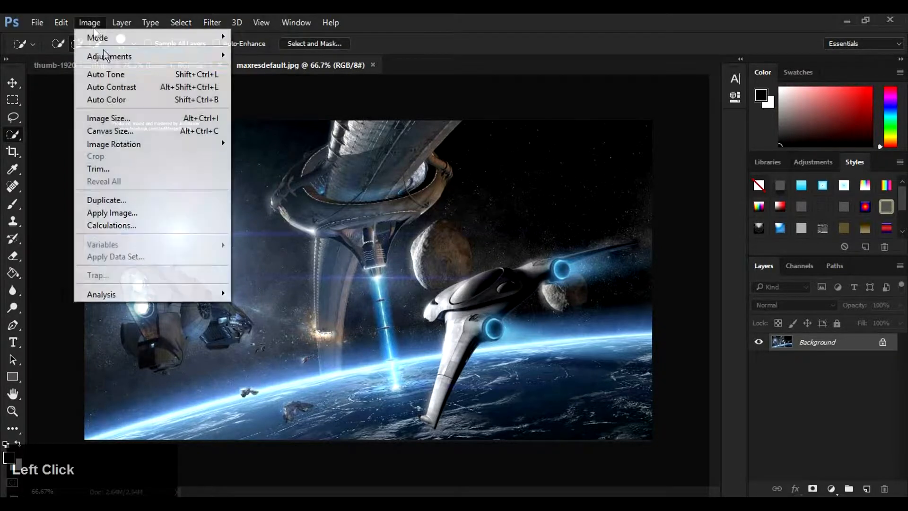
pyautogui.click(124, 118)
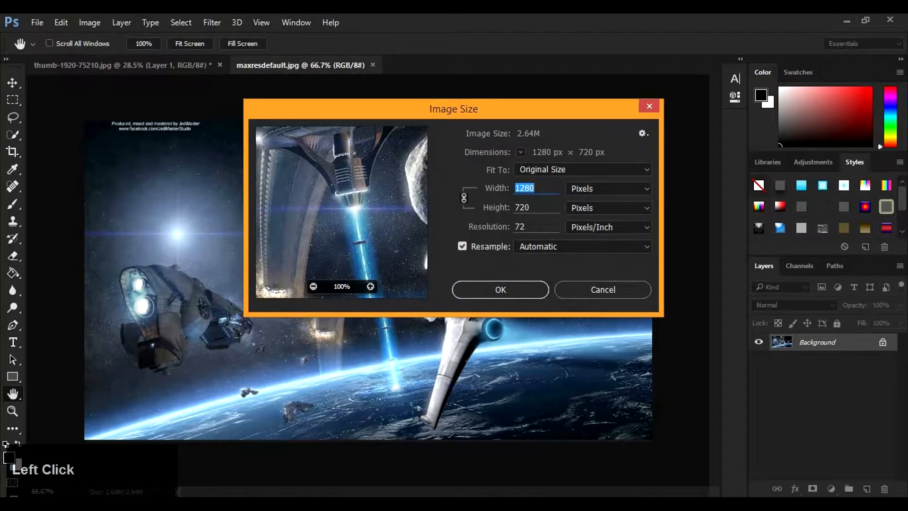
pyautogui.click(503, 211)
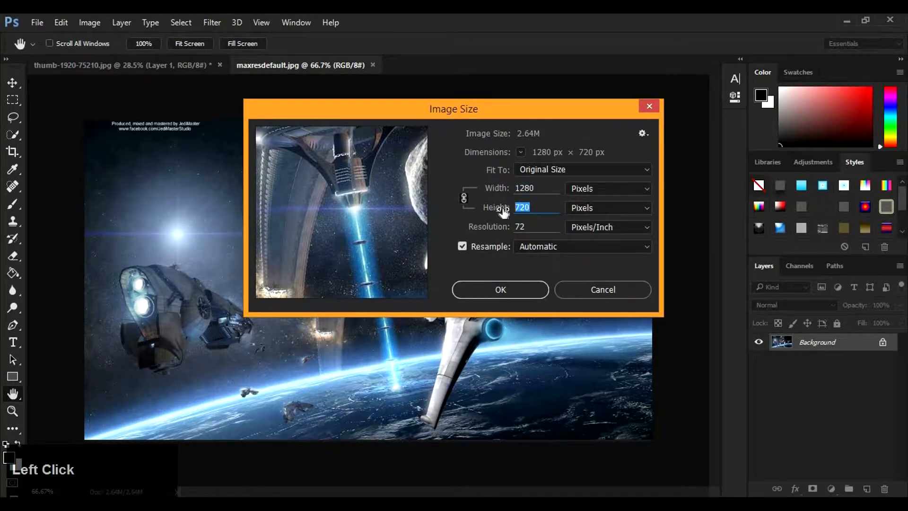
pyautogui.press('Up')
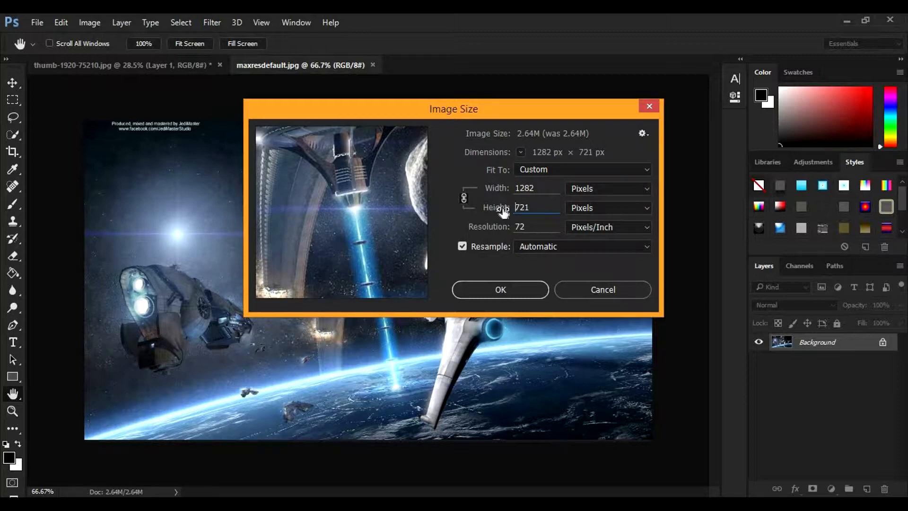
pyautogui.press('Right')
pyautogui.press('BackSpace')
pyautogui.press('BackSpace')
pyautogui.press('BackSpace')
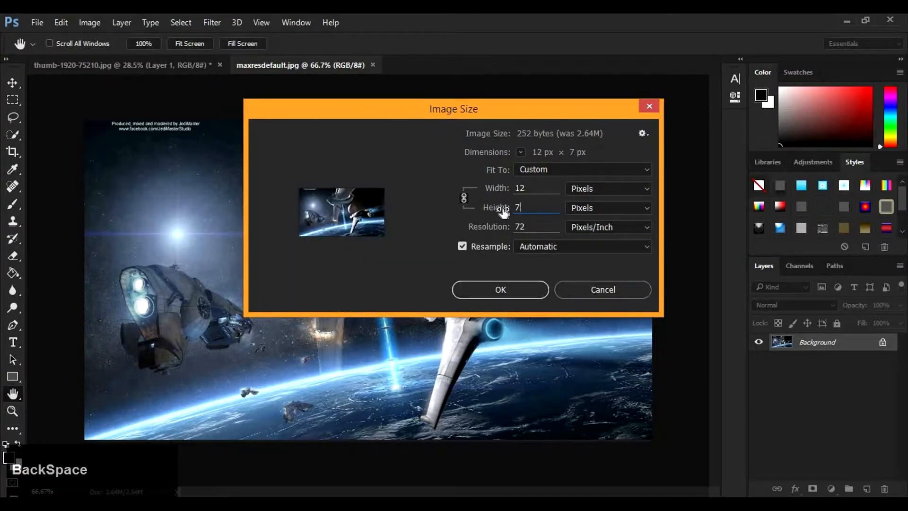
pyautogui.write('870')
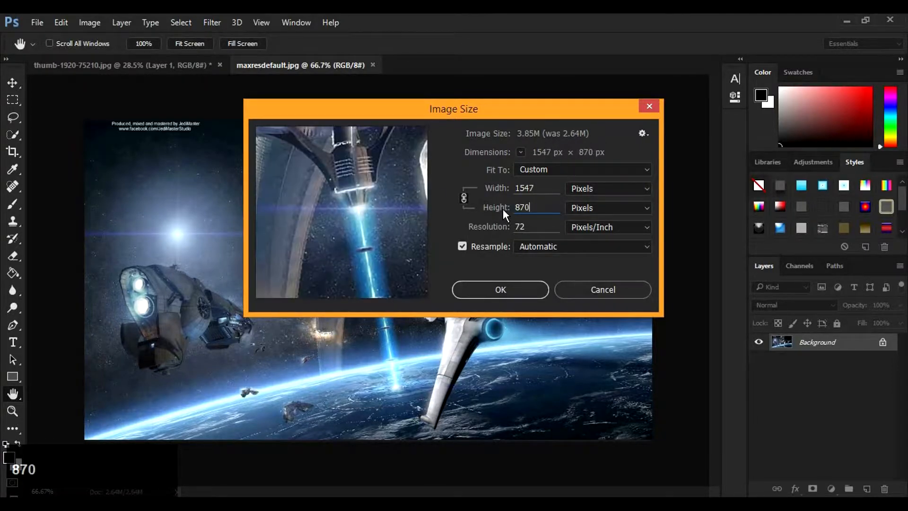
pyautogui.click(517, 285)
pyautogui.press('w')
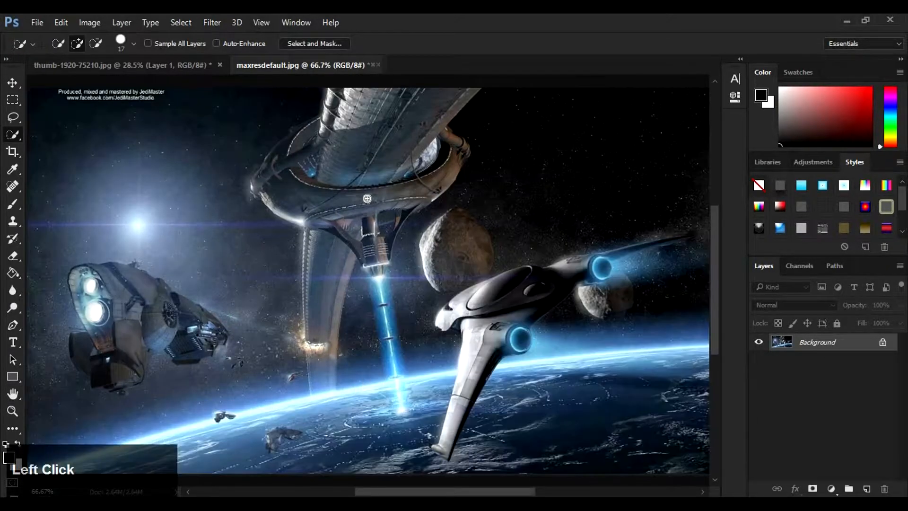
pyautogui.scroll(-1, 367, 208)
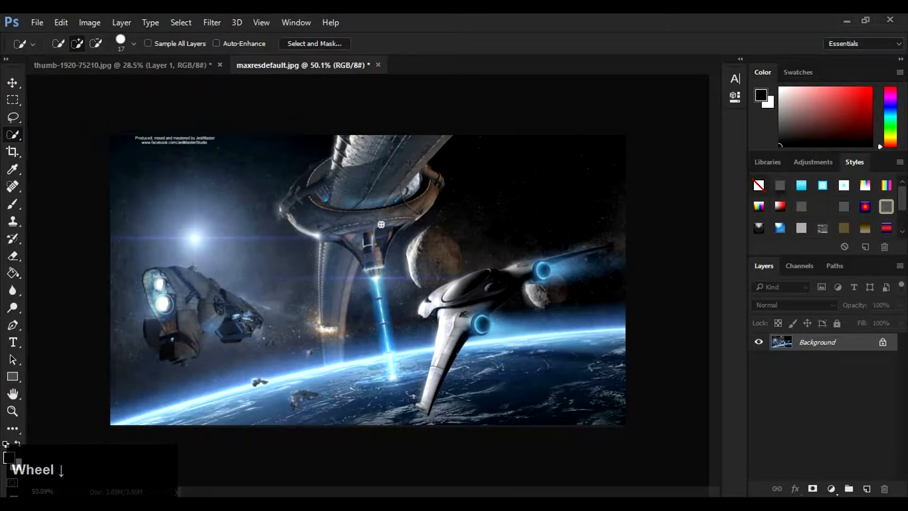
# Step: Move the cut-out figure layer from thumb-1920-75210.jpg into the middle of the maxresdefault.jpg space scene
pyautogui.click(199, 69)
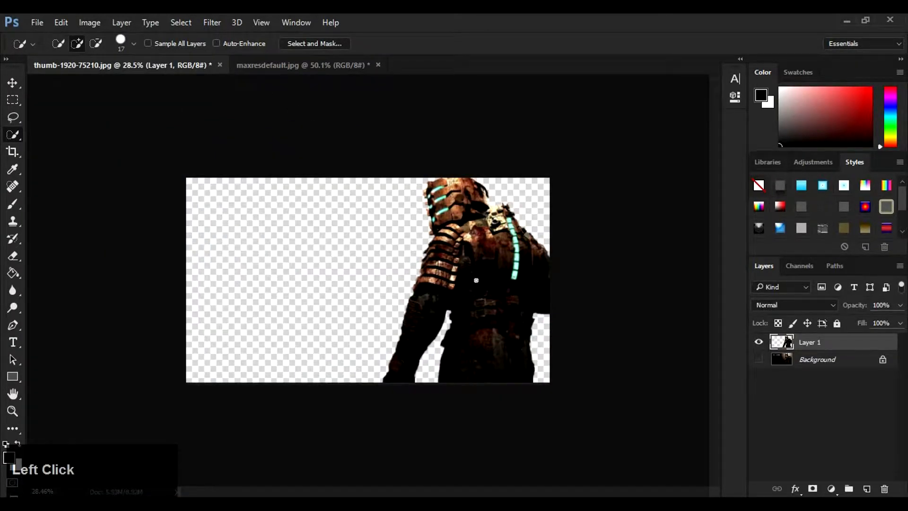
pyautogui.press('v')
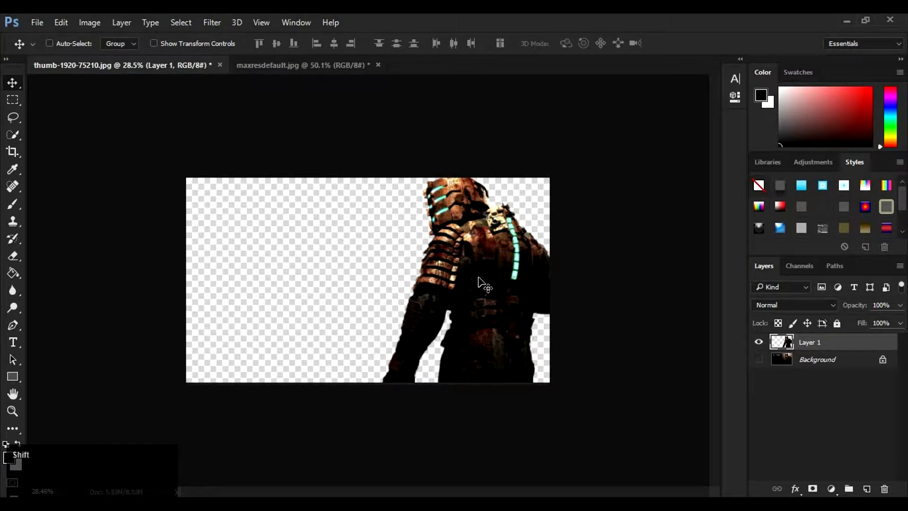
pyautogui.moveTo(481, 282)
pyautogui.mouseDown()
pyautogui.moveTo(333, 83)
pyautogui.moveTo(338, 61)
pyautogui.moveTo(360, 124)
pyautogui.moveTo(489, 304)
pyautogui.moveTo(471, 277)
pyautogui.mouseUp()
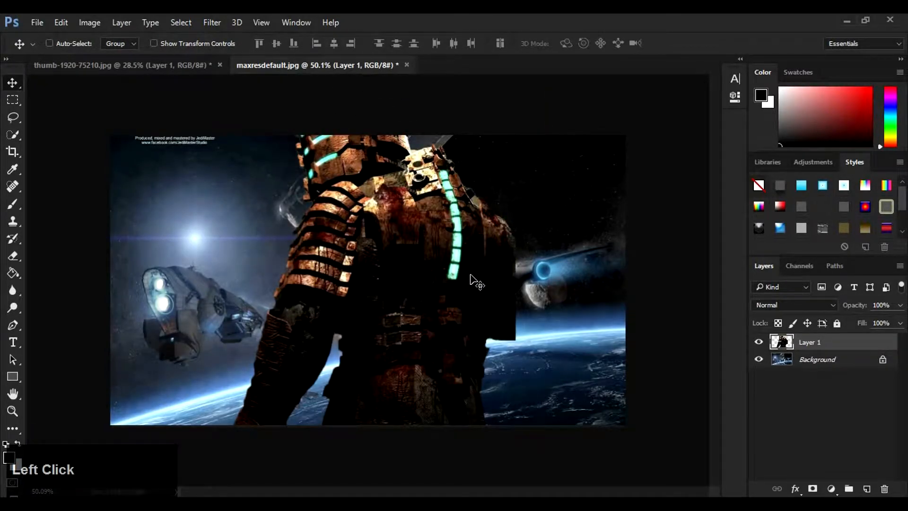
# Step: Scale the figure proportionally to about 76% and shift it to the right side of the space scene
pyautogui.hotkey('ctrl', 't')
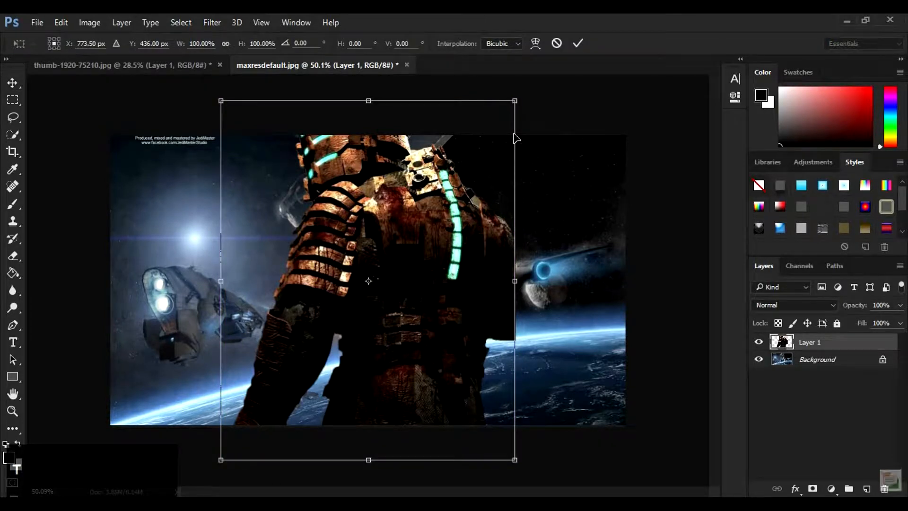
pyautogui.press('shift')
pyautogui.moveTo(514, 101); pyautogui.dragTo(479, 144)
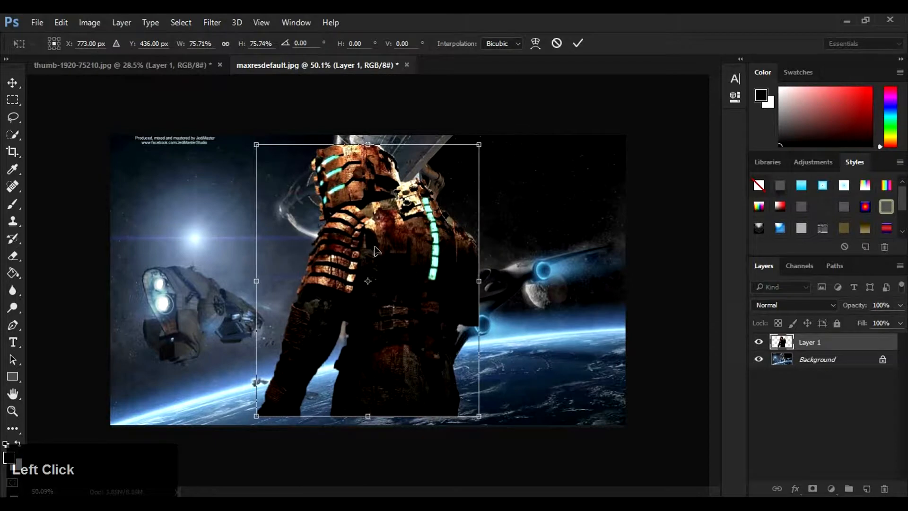
pyautogui.moveTo(411, 268); pyautogui.dragTo(530, 273)
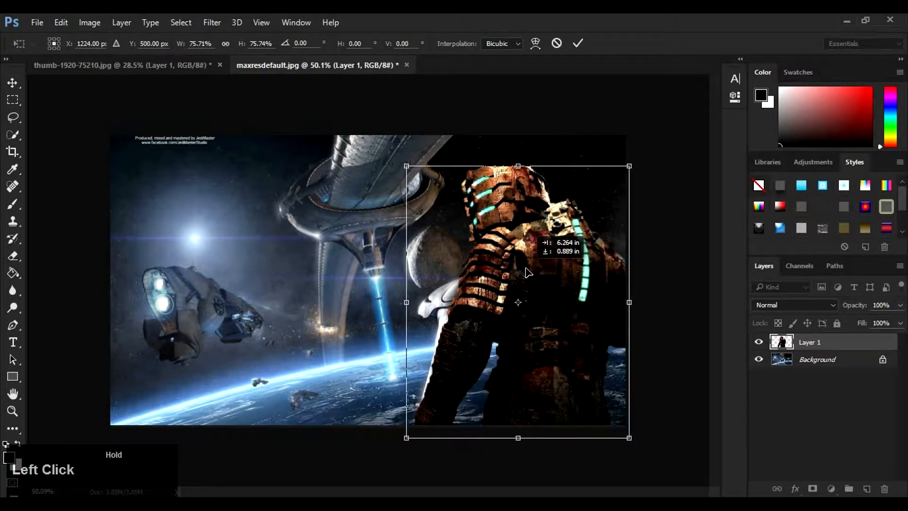
# Step: Enlarge the figure slightly, apply the transform and align the figure against the scene's right and bottom edges
pyautogui.moveTo(630, 165); pyautogui.dragTo(638, 155)
pyautogui.moveTo(574, 222)
pyautogui.mouseDown()
pyautogui.moveTo(550, 211)
pyautogui.moveTo(562, 209)
pyautogui.mouseUp()
pyautogui.click(578, 44)
pyautogui.moveTo(531, 255); pyautogui.dragTo(535, 281)
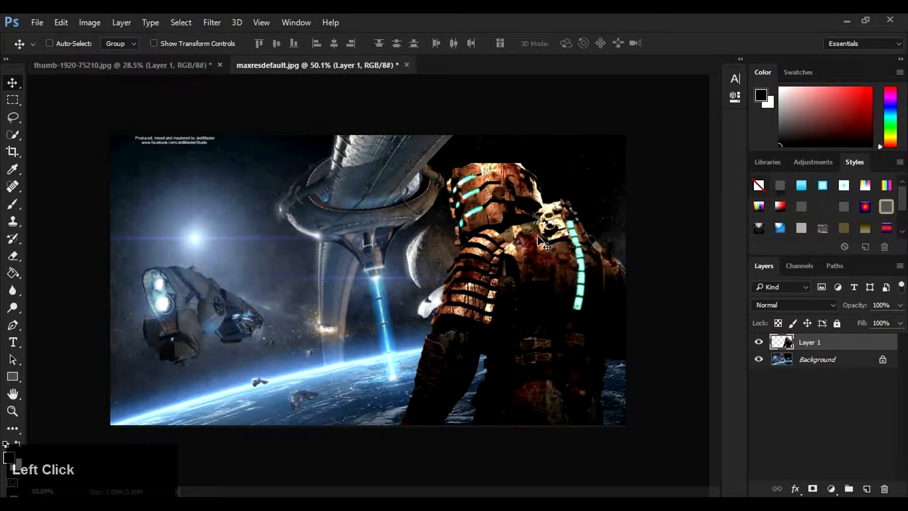
# Step: Merge the figure layer with the Background and convert the merged layer to a Smart Object
pyautogui.keyDown('ctrl'); pyautogui.click(825, 366); pyautogui.keyUp('ctrl')
pyautogui.hotkey('ctrl', 'e')
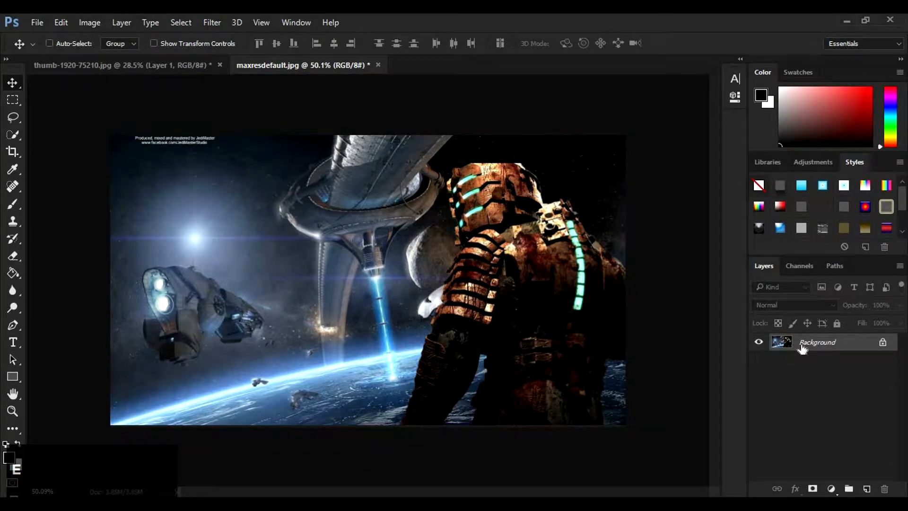
pyautogui.rightClick(802, 346)
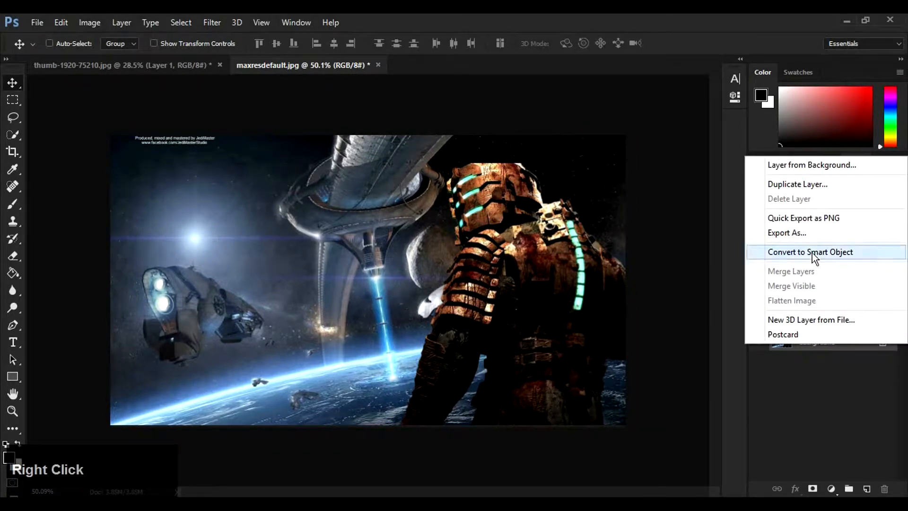
pyautogui.click(812, 253)
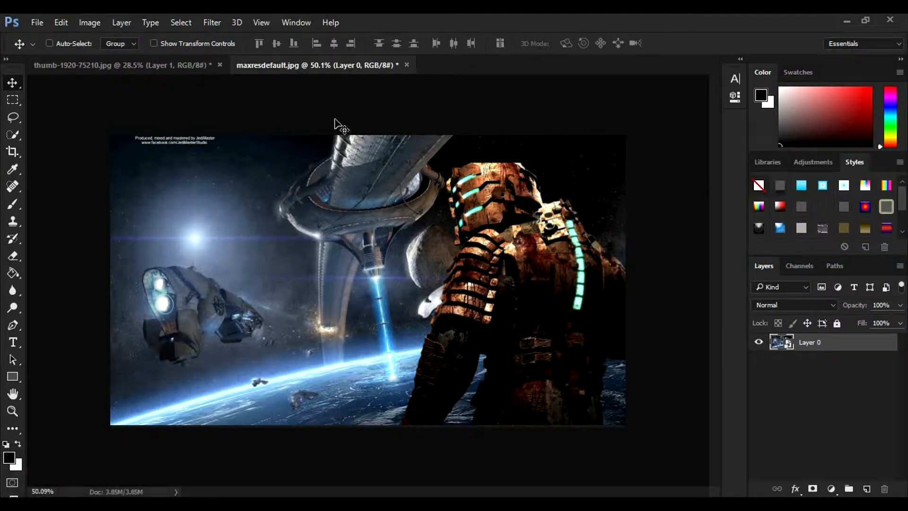
# Step: Apply Smart Sharpen to the merged layer with amount 500%, radius 6.2 px, noise reduction 0% and Gaussian Blur removal
pyautogui.click(213, 24)
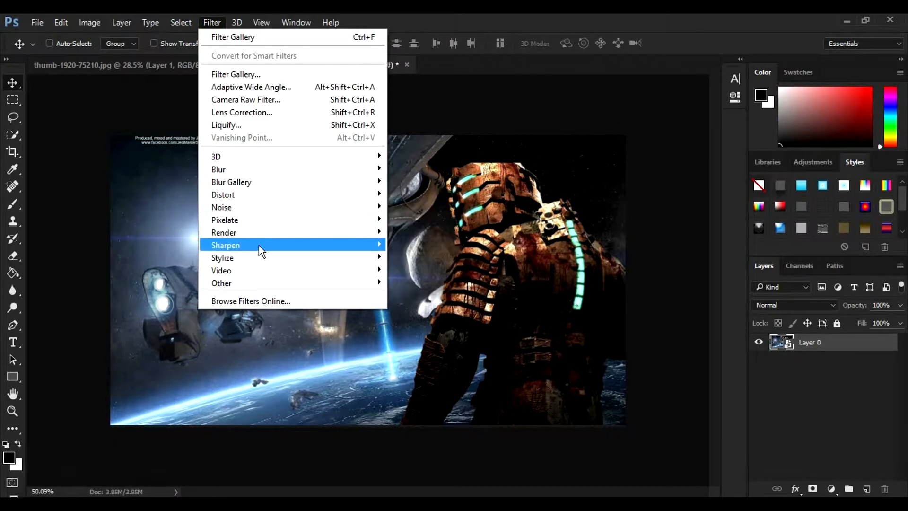
pyautogui.moveTo(259, 246)
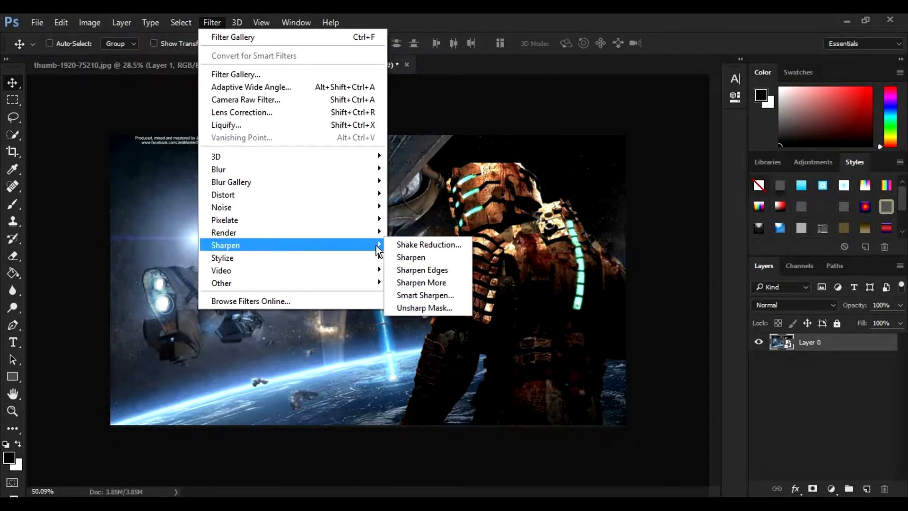
pyautogui.click(440, 296)
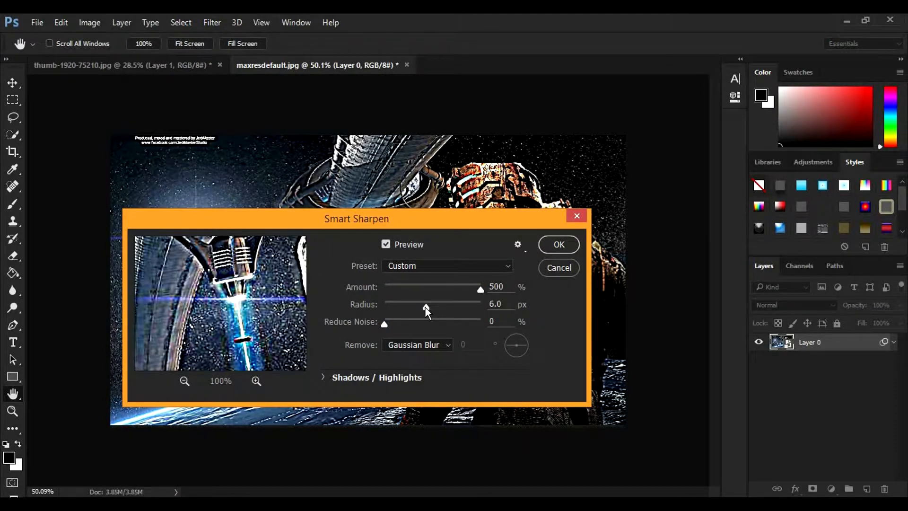
pyautogui.moveTo(437, 226); pyautogui.dragTo(491, 295)
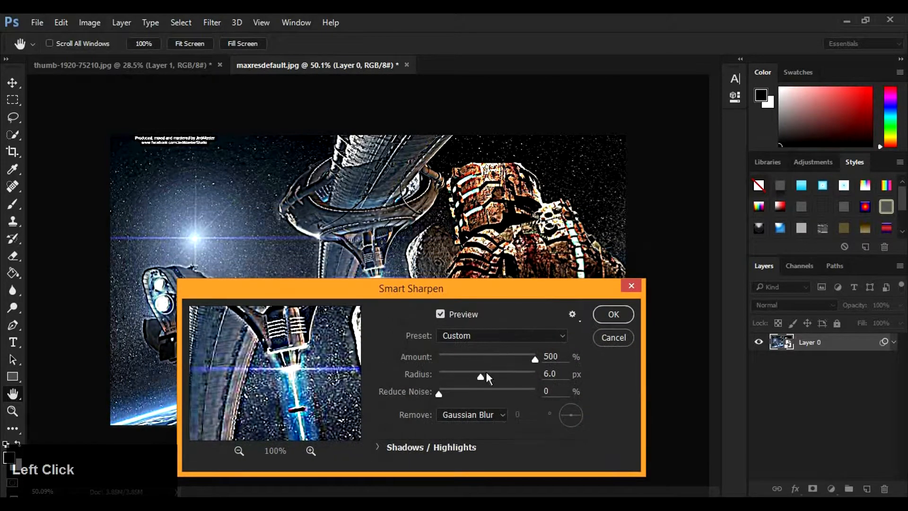
pyautogui.moveTo(480, 378); pyautogui.dragTo(481, 379)
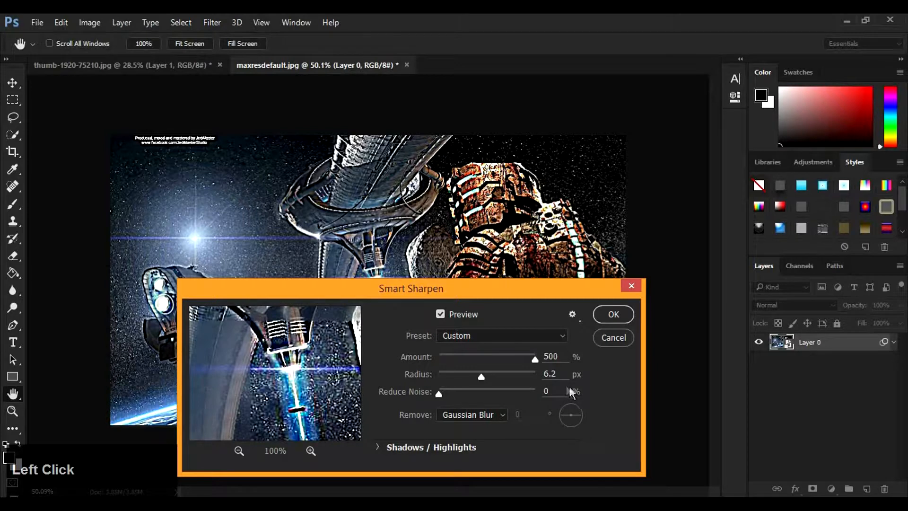
pyautogui.click(485, 416)
pyautogui.click(473, 426)
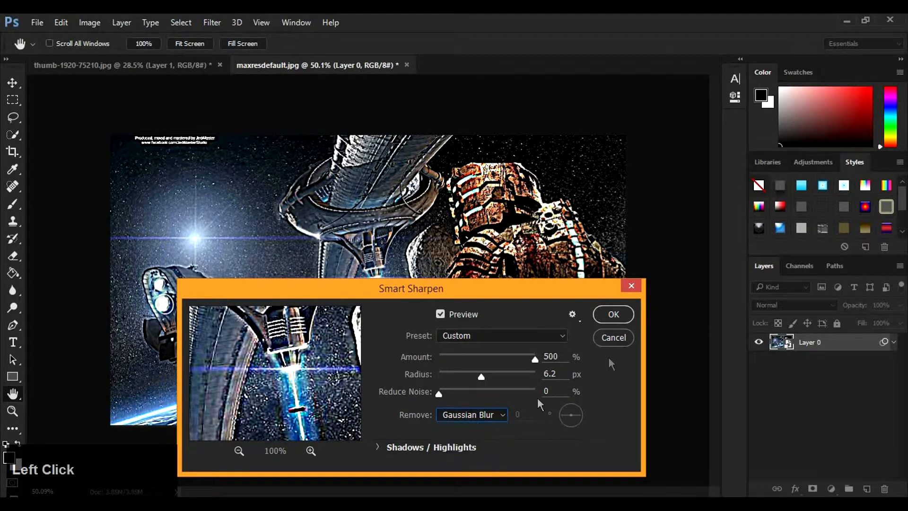
pyautogui.click(612, 315)
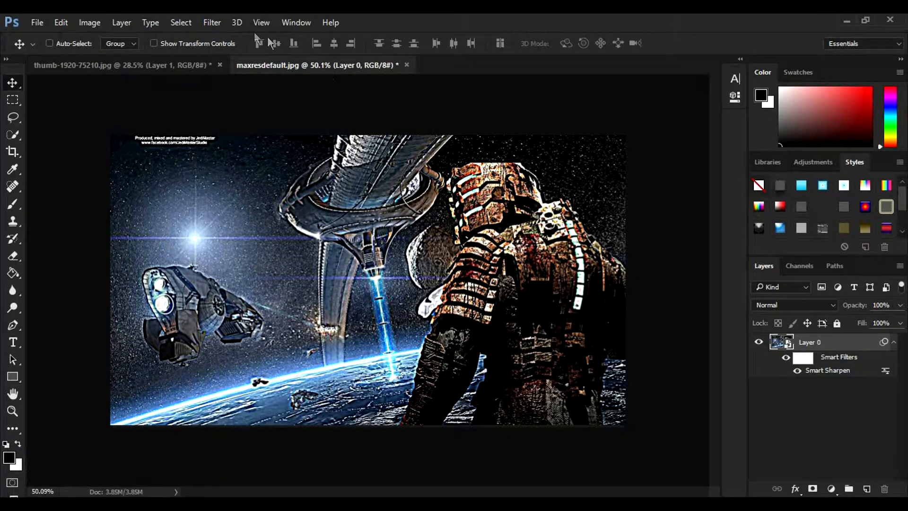
# Step: Open the Filter Gallery for the sharpened layer and delete the Texturizer and Torn Edges effects, keeping only Halftone Pattern
pyautogui.click(212, 22)
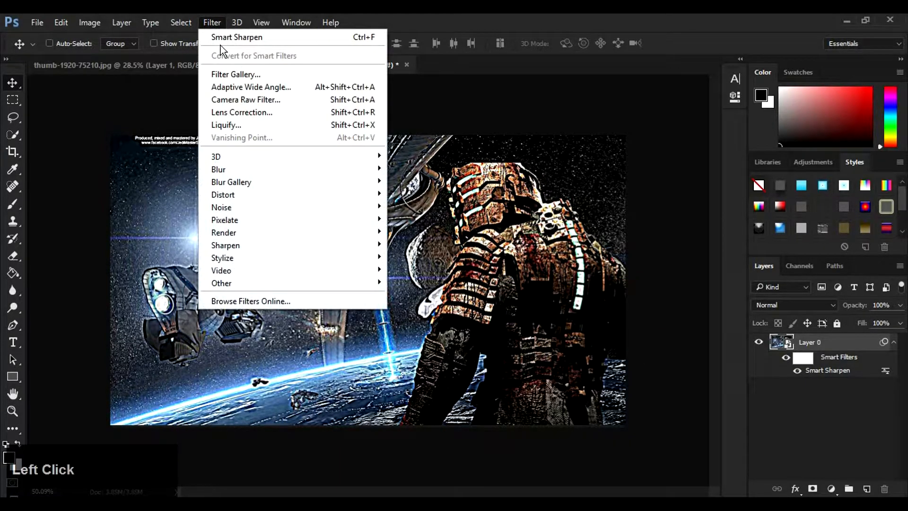
pyautogui.click(243, 74)
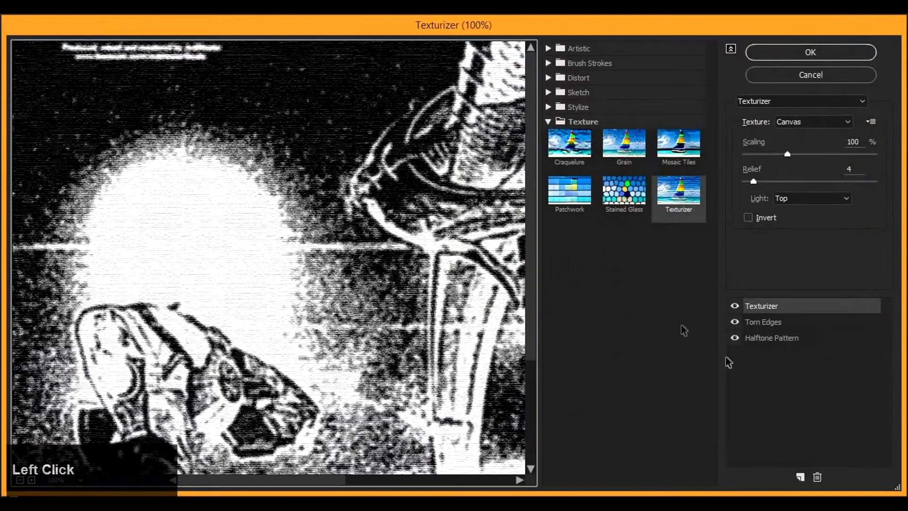
pyautogui.click(817, 478)
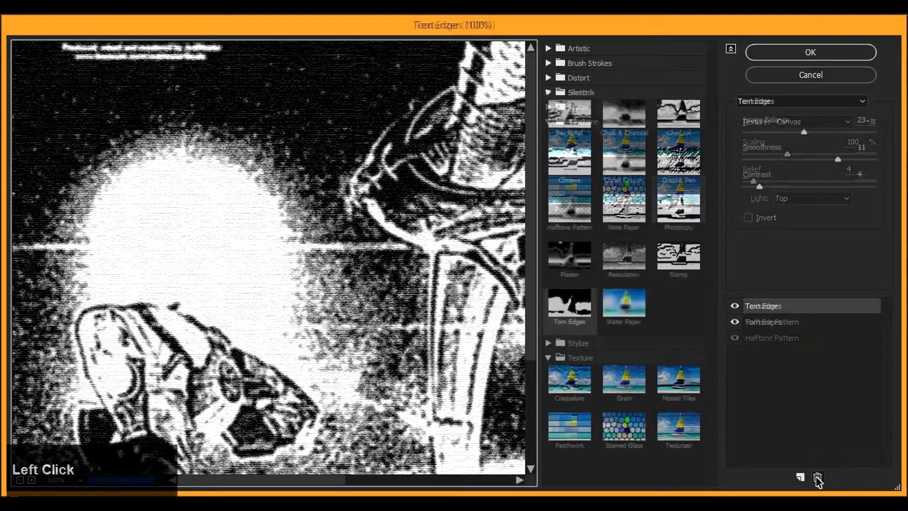
pyautogui.click(817, 478)
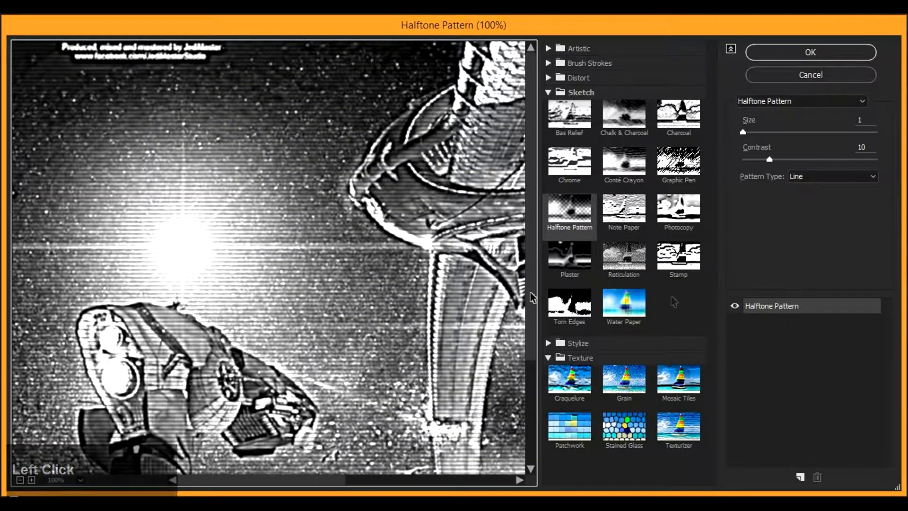
pyautogui.keyDown('alt'); pyautogui.click(419, 289); pyautogui.keyUp('alt')
pyautogui.keyDown('alt'); pyautogui.click(420, 289); pyautogui.keyUp('alt')
pyautogui.keyDown('alt'); pyautogui.click(420, 288); pyautogui.keyUp('alt')
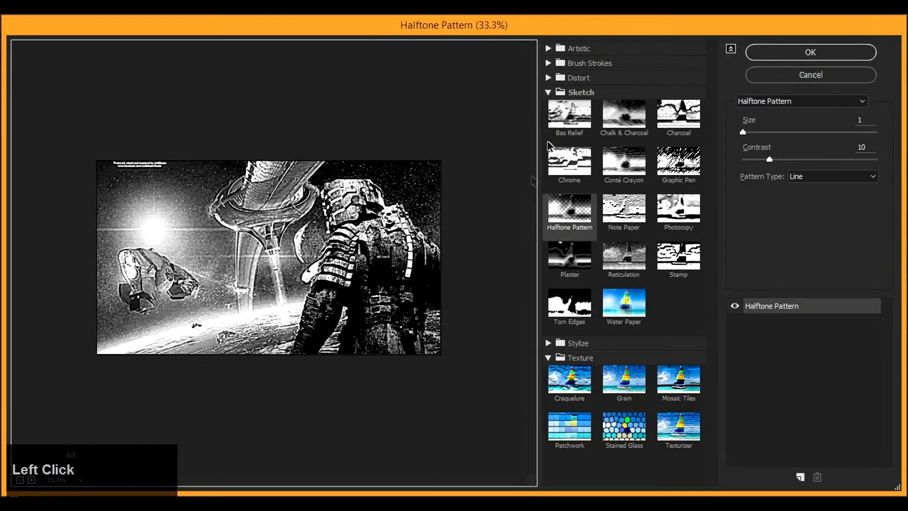
# Step: Set the Halftone Pattern effect to size 2 and contrast 10 with the Line pattern type
pyautogui.click(548, 92)
pyautogui.click(547, 92)
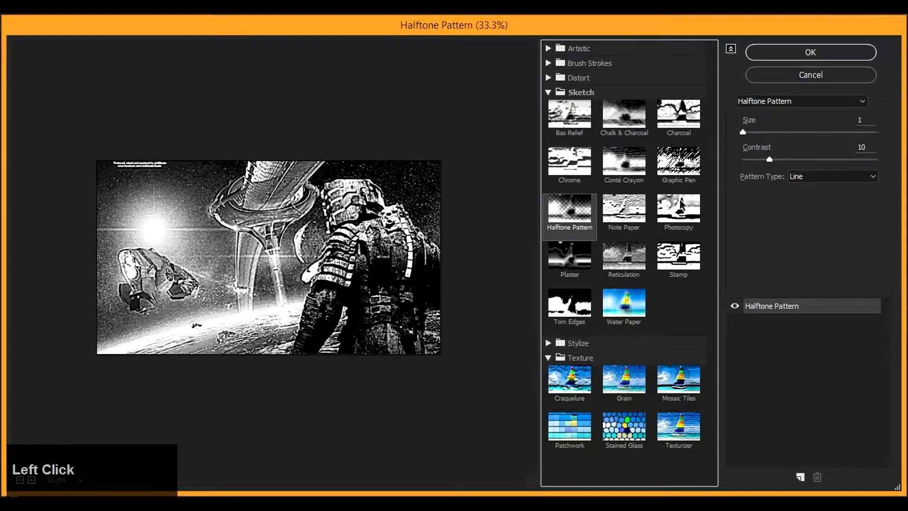
pyautogui.click(744, 135)
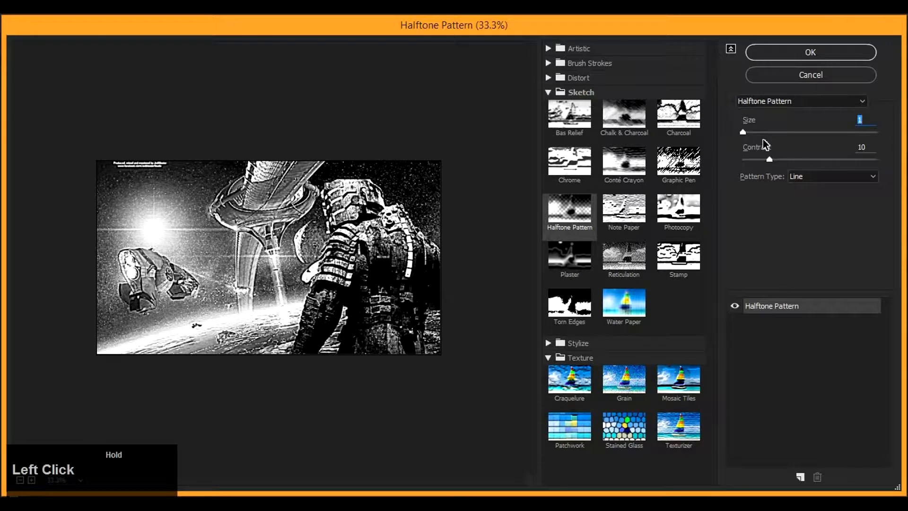
pyautogui.moveTo(750, 137)
pyautogui.mouseDown()
pyautogui.moveTo(782, 136)
pyautogui.moveTo(752, 133)
pyautogui.mouseUp()
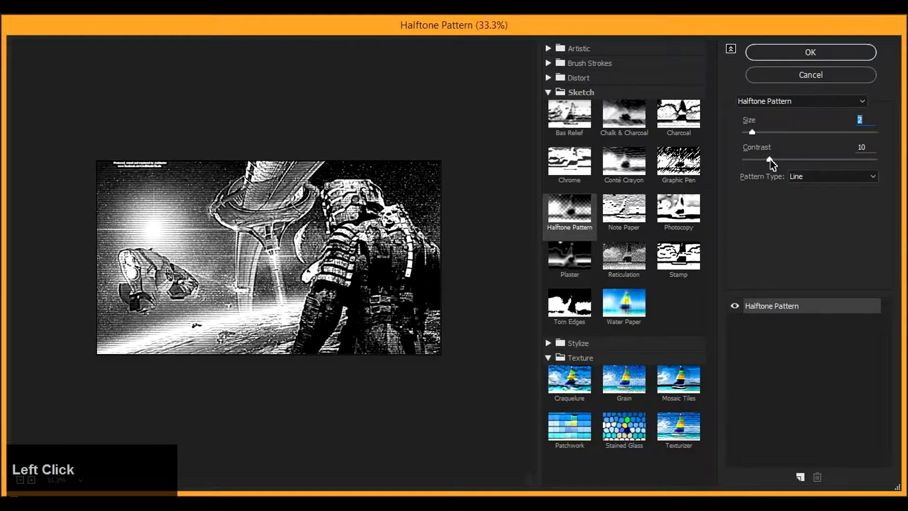
pyautogui.click(797, 180)
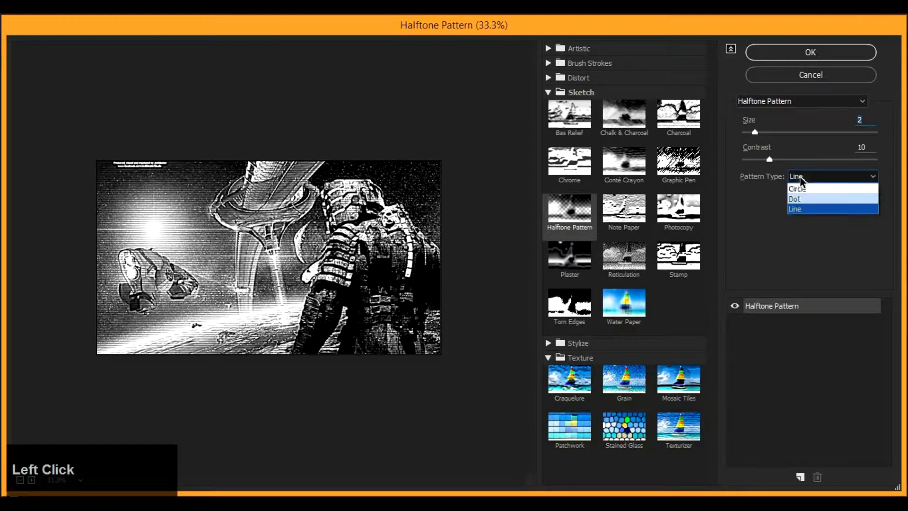
pyautogui.click(807, 209)
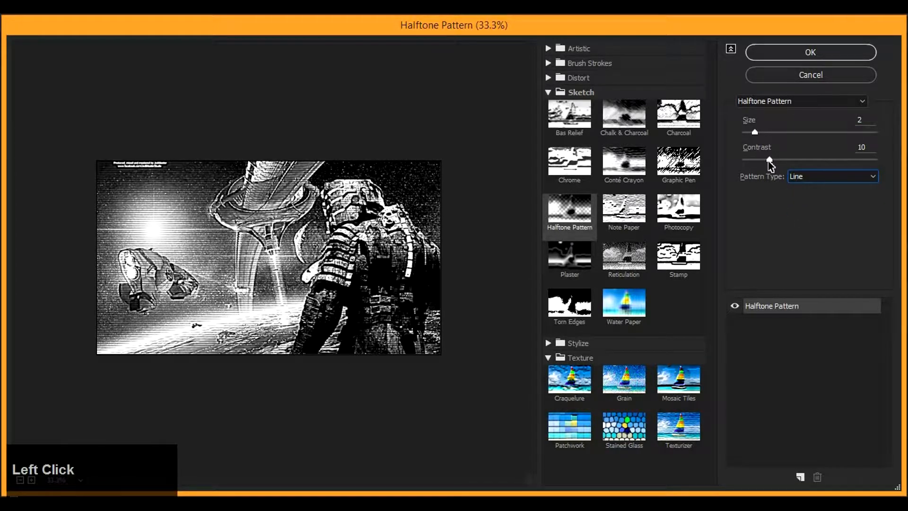
pyautogui.moveTo(769, 161); pyautogui.dragTo(770, 164)
# Step: Add a Torn Edges effect above Halftone Pattern with image balance 27, smoothness 10 and contrast 16
pyautogui.click(800, 477)
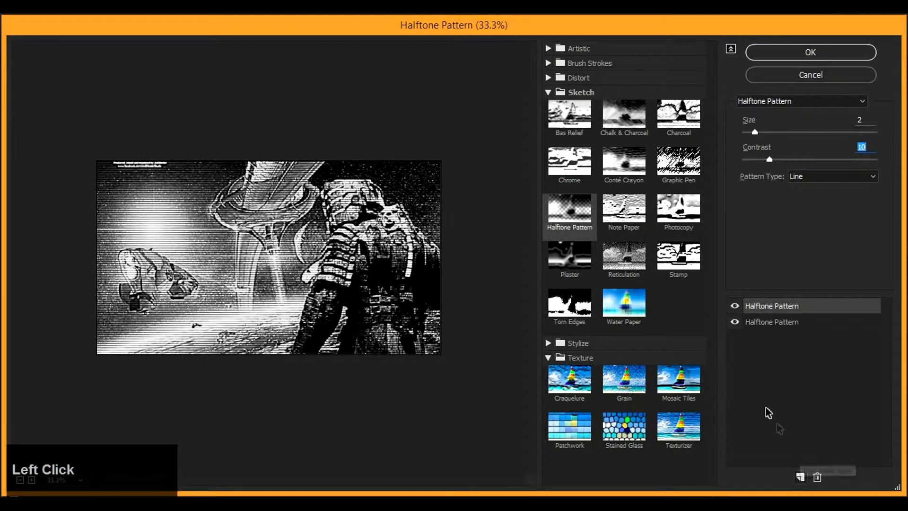
pyautogui.click(580, 309)
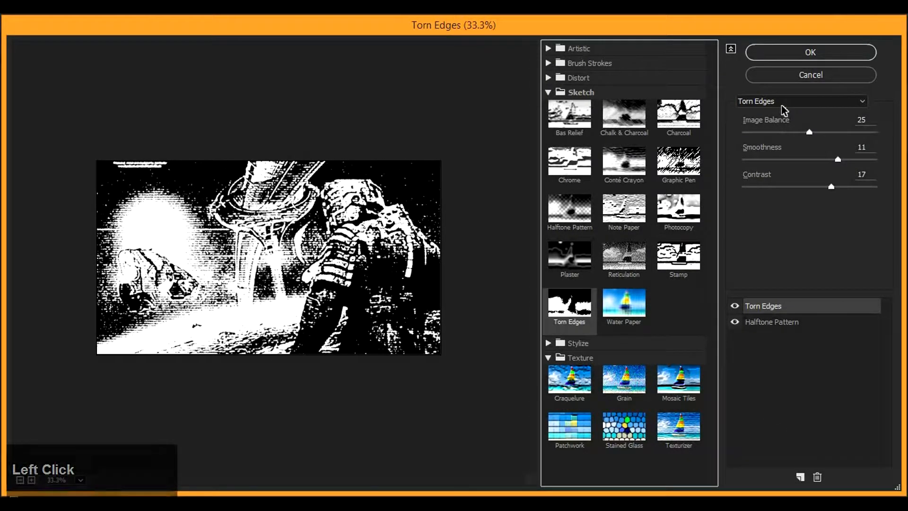
pyautogui.moveTo(809, 135)
pyautogui.mouseDown()
pyautogui.moveTo(797, 137)
pyautogui.moveTo(812, 138)
pyautogui.mouseUp()
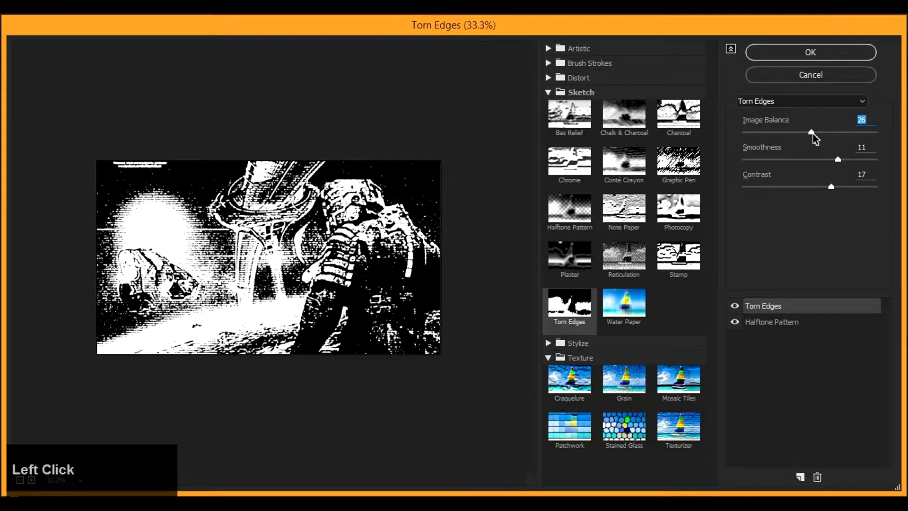
pyautogui.moveTo(816, 135); pyautogui.dragTo(829, 188)
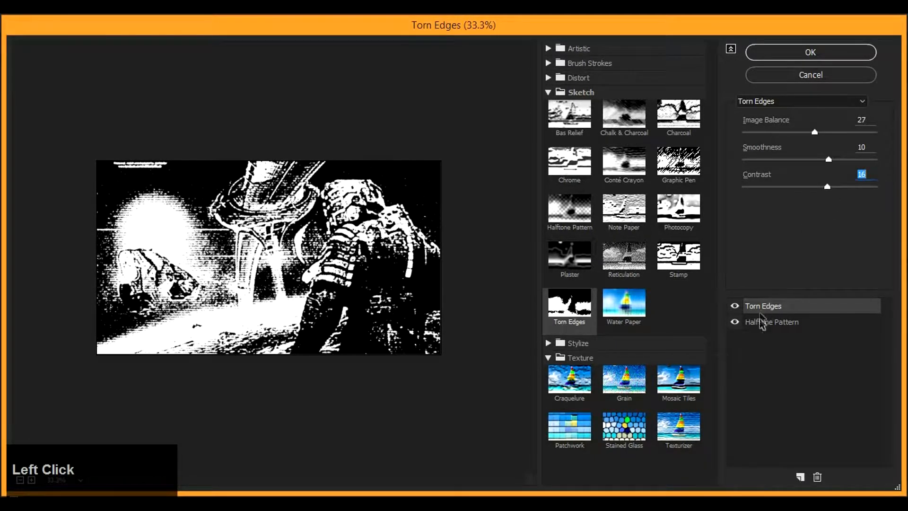
# Step: Add a Texturizer effect with Sandstone texture, 100% scaling, relief 5 and light from Top, and apply the Filter Gallery
pyautogui.click(799, 476)
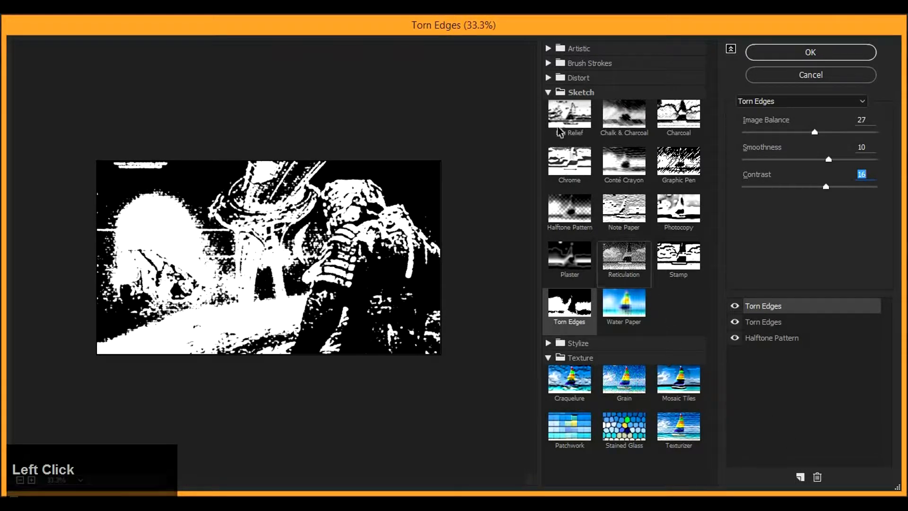
pyautogui.click(549, 92)
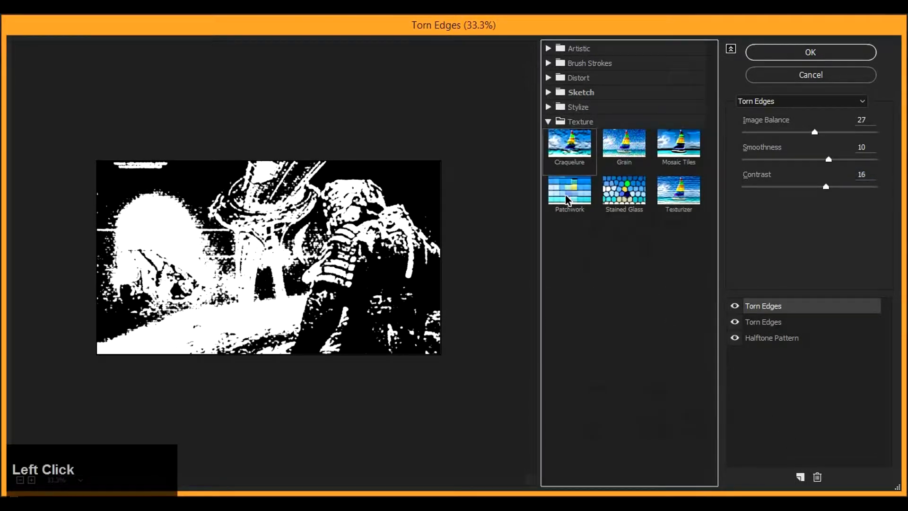
pyautogui.click(548, 121)
pyautogui.click(551, 122)
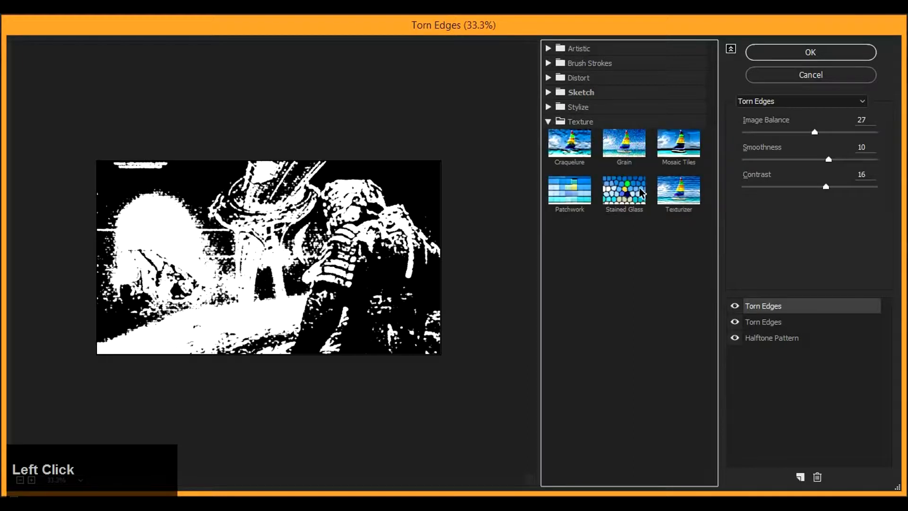
pyautogui.click(688, 199)
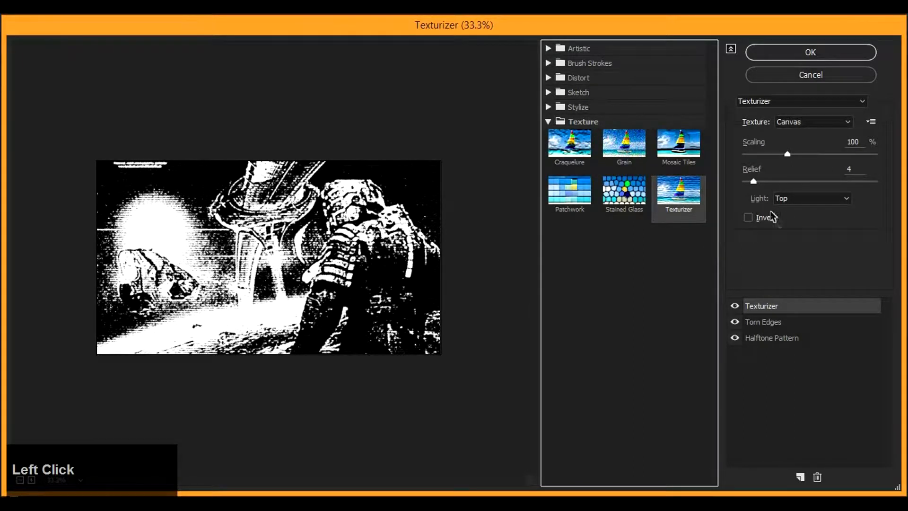
pyautogui.click(795, 125)
pyautogui.click(807, 166)
pyautogui.click(792, 204)
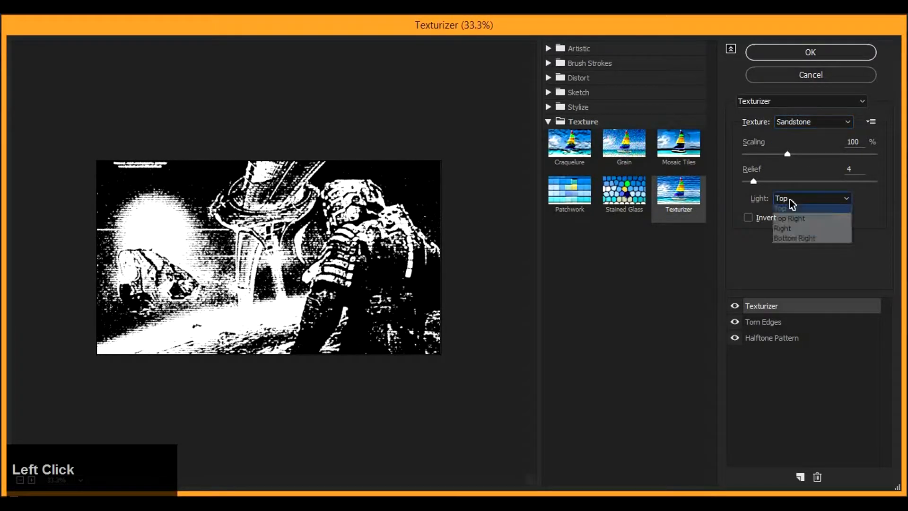
pyautogui.click(785, 228)
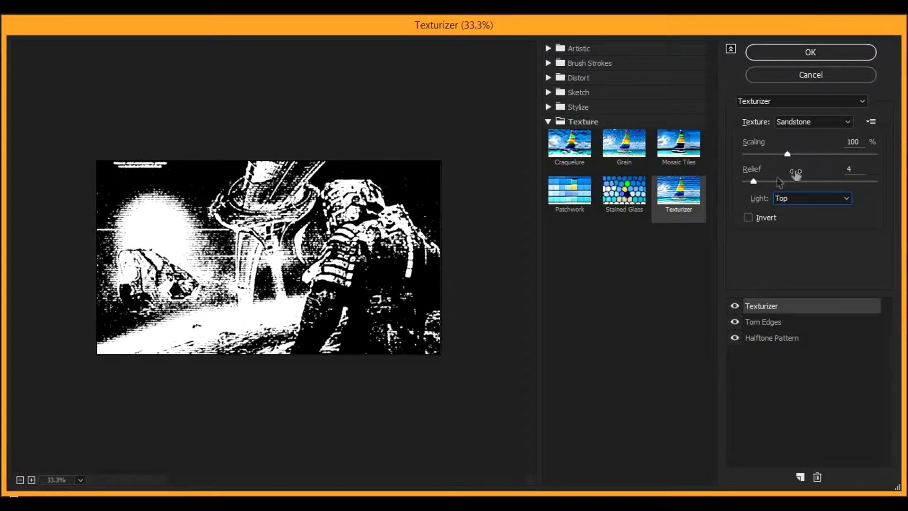
pyautogui.moveTo(754, 184); pyautogui.dragTo(758, 183)
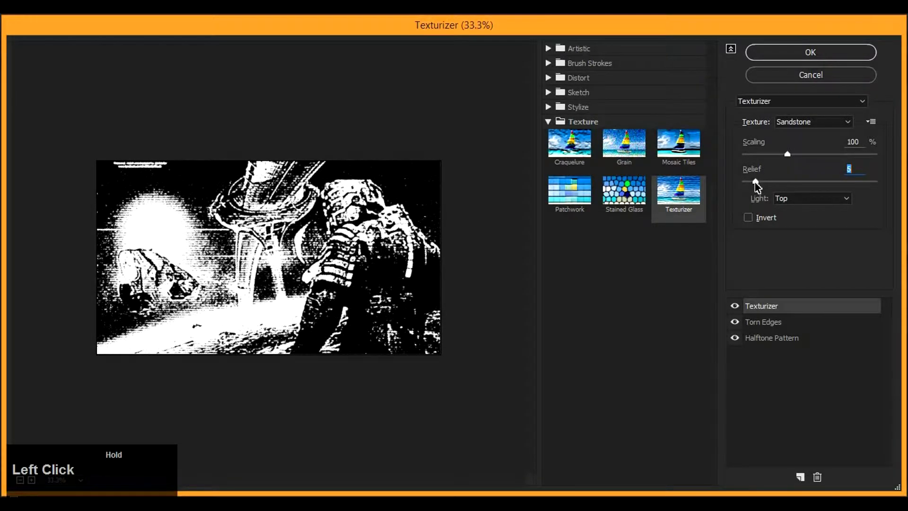
pyautogui.click(808, 53)
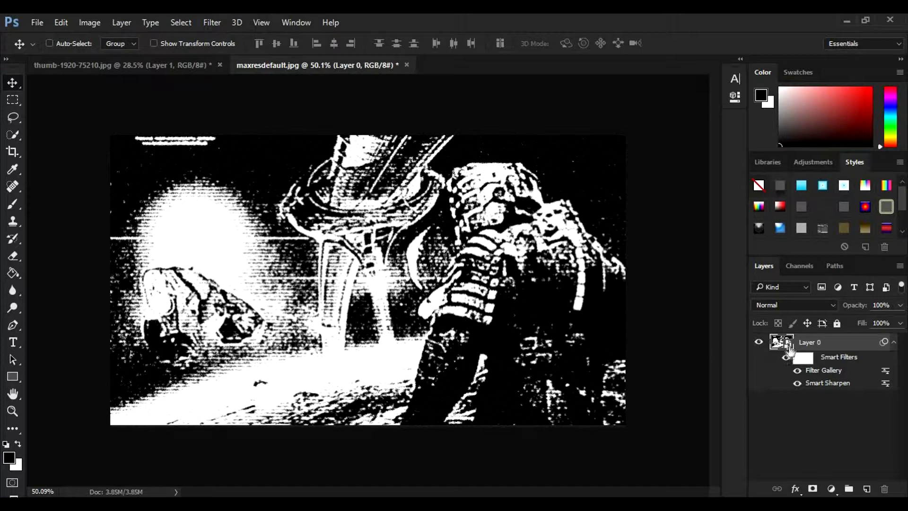
# Step: Open the Smart Object's contents and fill a rectangle over the image's upper-left credit text with white on a new layer
pyautogui.doubleClick(787, 345)
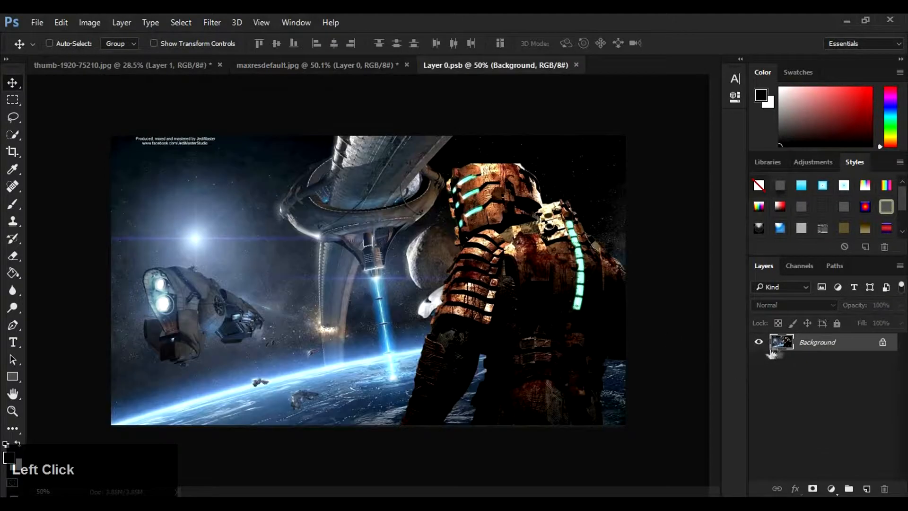
pyautogui.click(867, 489)
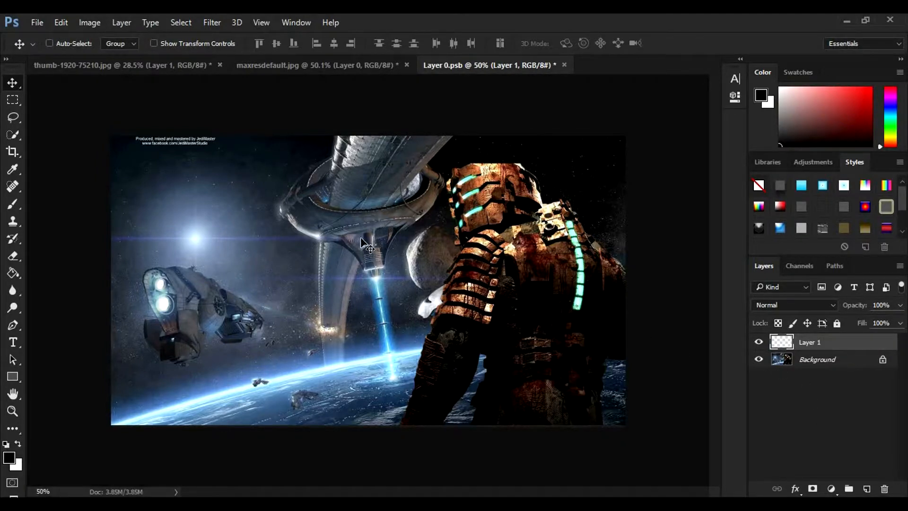
pyautogui.press('m')
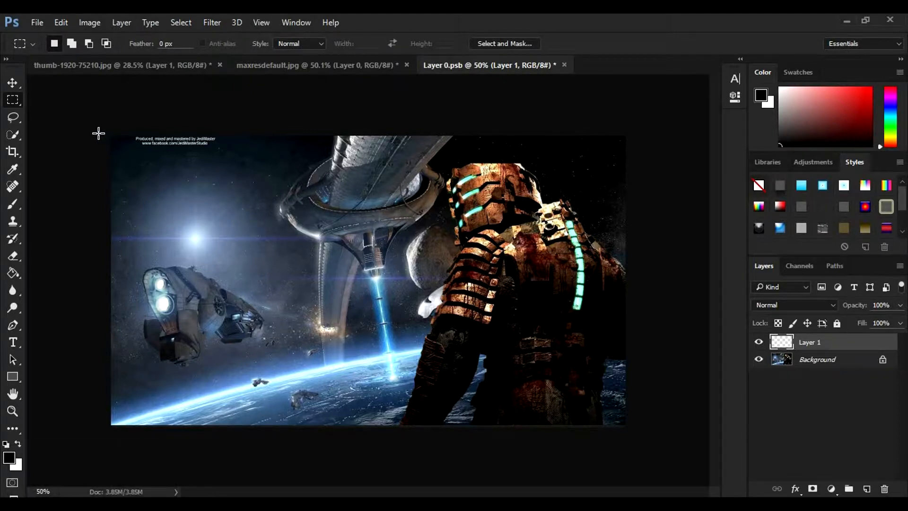
pyautogui.moveTo(120, 156); pyautogui.dragTo(153, 172)
pyautogui.press('ctrl')
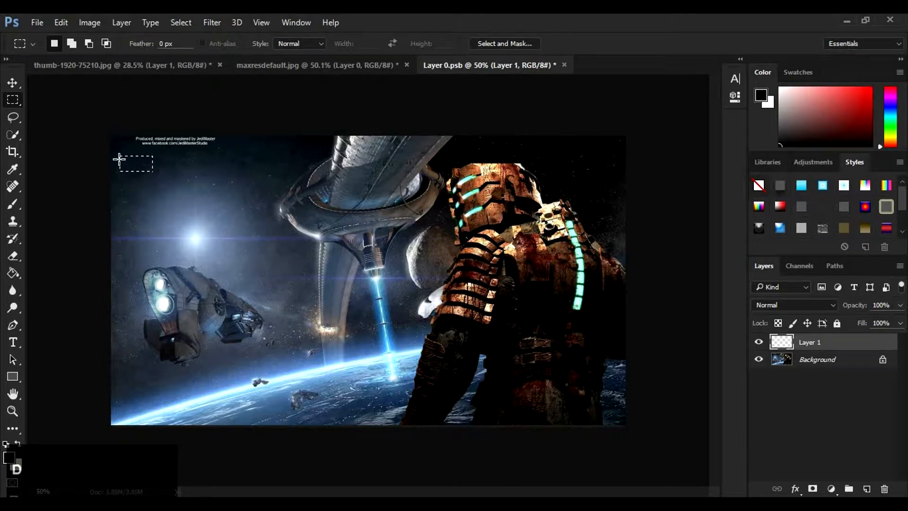
pyautogui.hotkey('ctrl', 'd')
pyautogui.moveTo(100, 131); pyautogui.dragTo(285, 197)
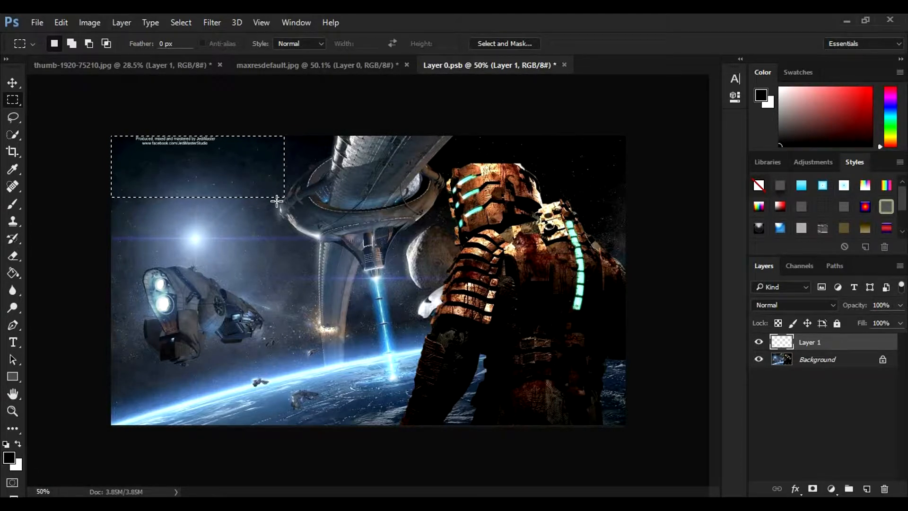
pyautogui.hotkey('ctrl', 'Delete')
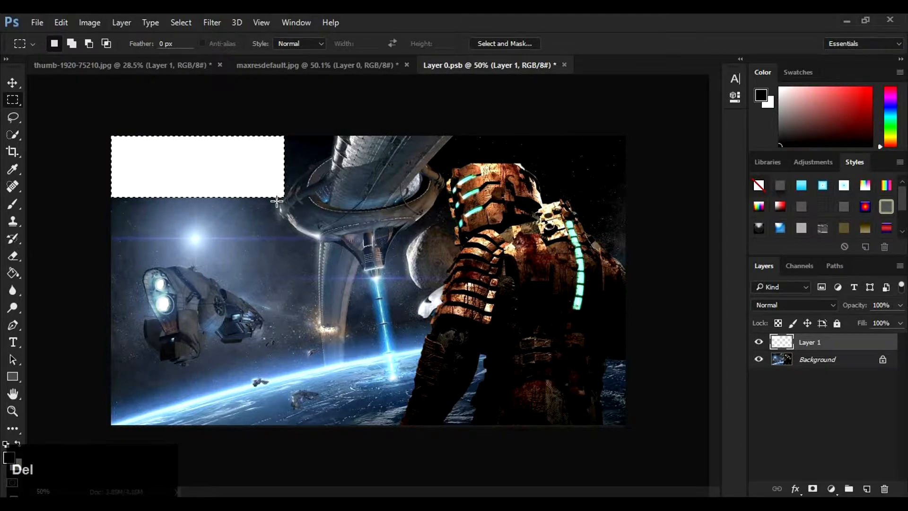
pyautogui.hotkey('ctrl', 'd')
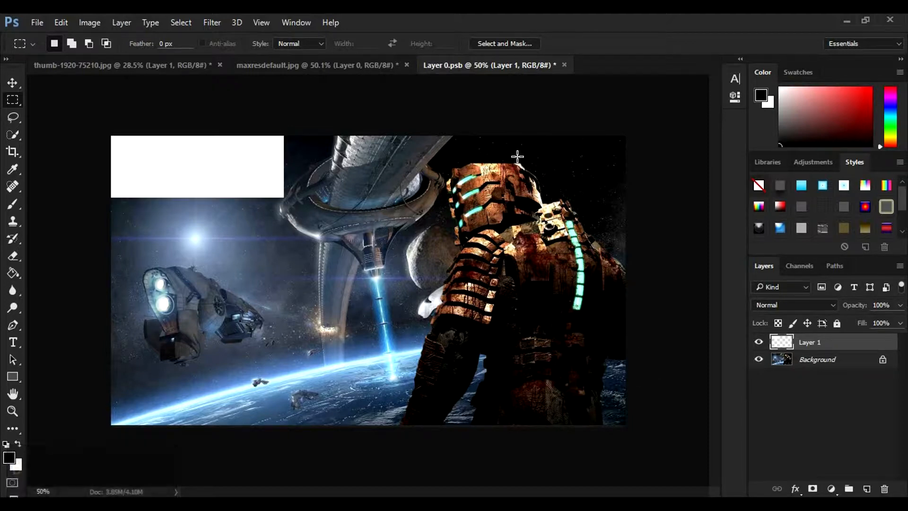
# Step: Unlock the Background, give it a white 20 px inside Stroke, and close the Smart Object's contents with the changes saved
pyautogui.click(814, 363)
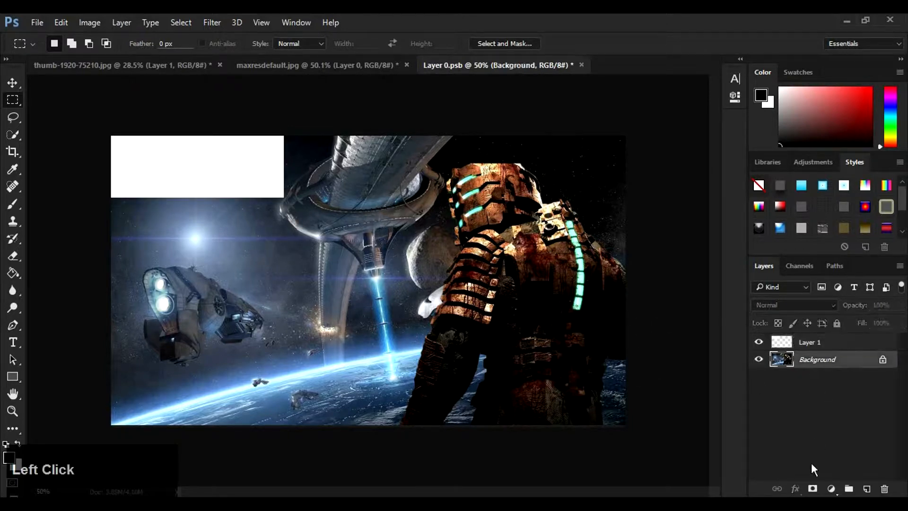
pyautogui.doubleClick(882, 363)
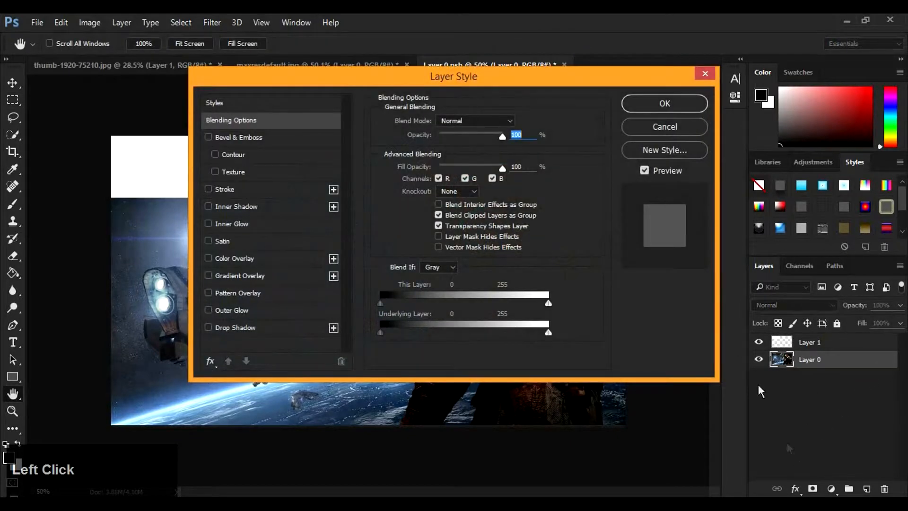
pyautogui.click(229, 189)
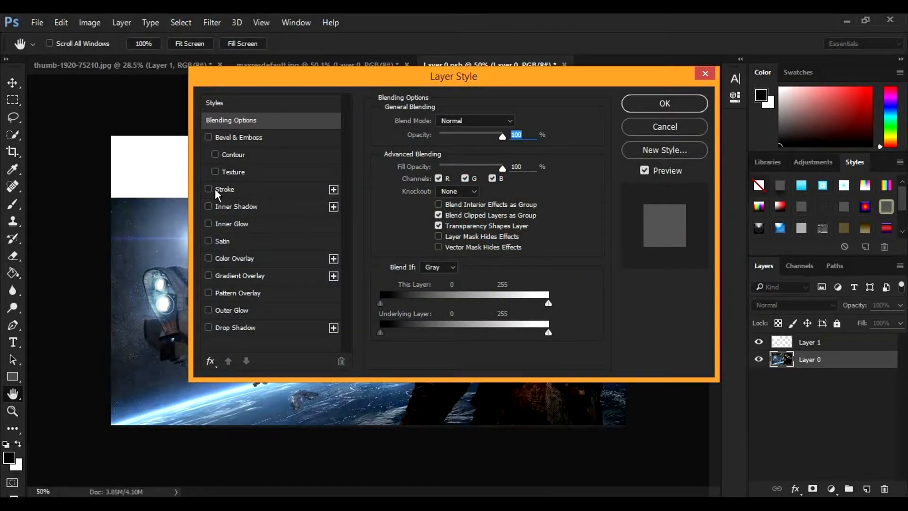
pyautogui.click(248, 187)
pyautogui.click(408, 220)
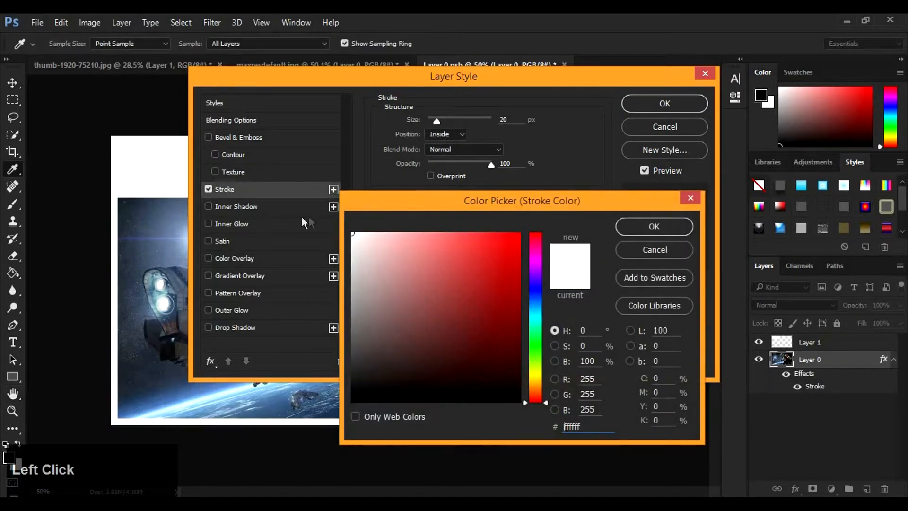
pyautogui.click(619, 225)
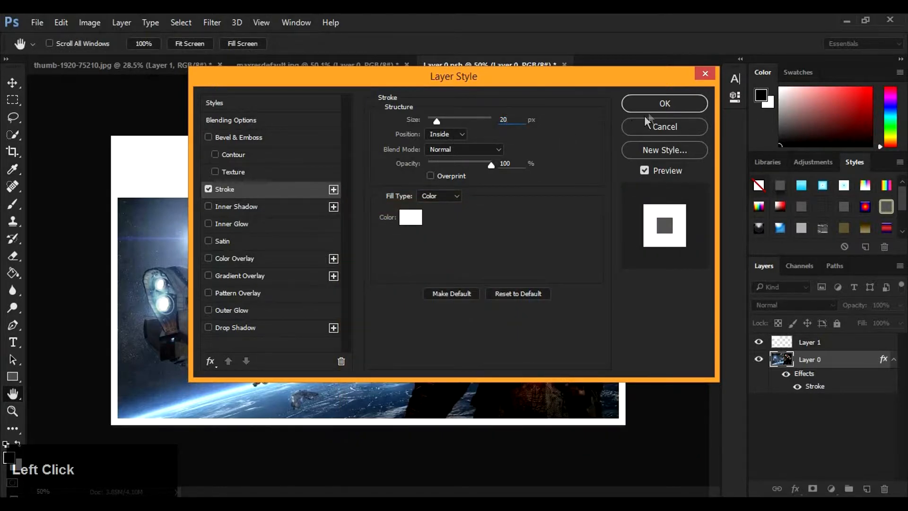
pyautogui.click(654, 104)
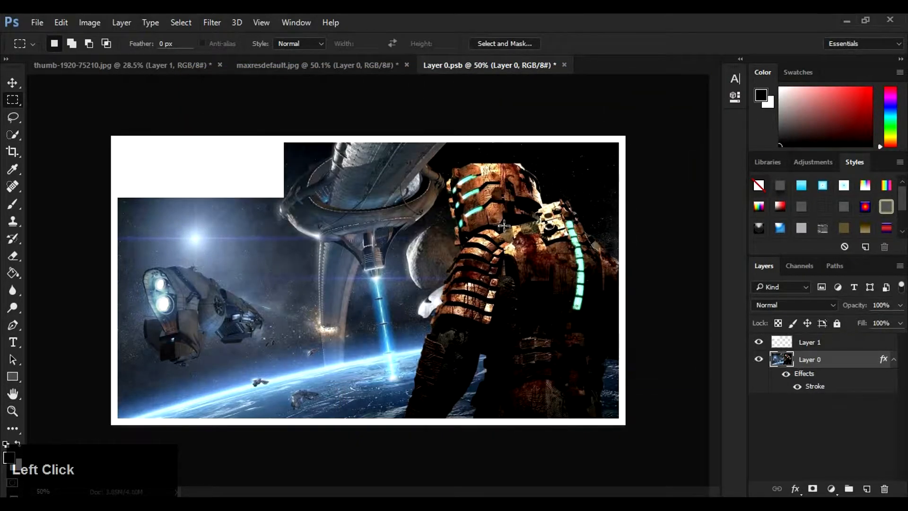
pyautogui.click(564, 65)
pyautogui.click(397, 203)
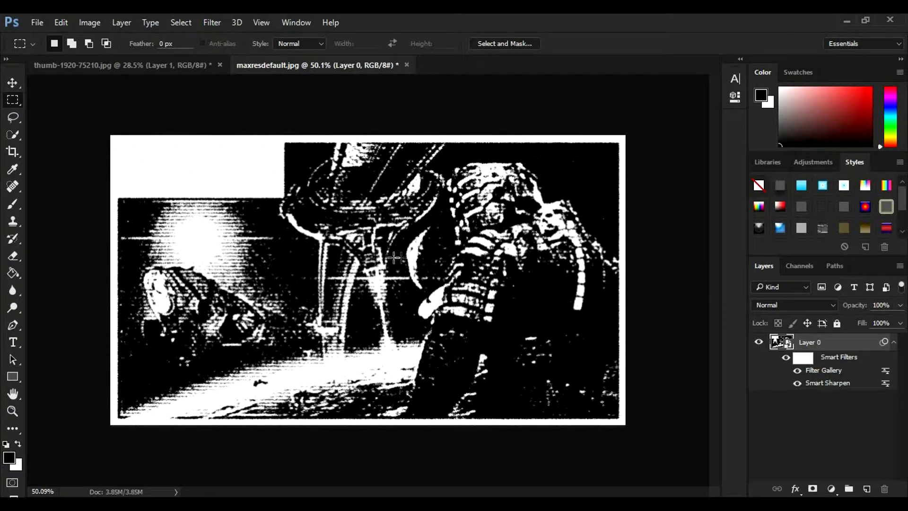
# Step: Start a black 42 pt Star Jedi caption in the white upper-left panel with the line "NO GOD, KNOW FEAR"
pyautogui.press('t')
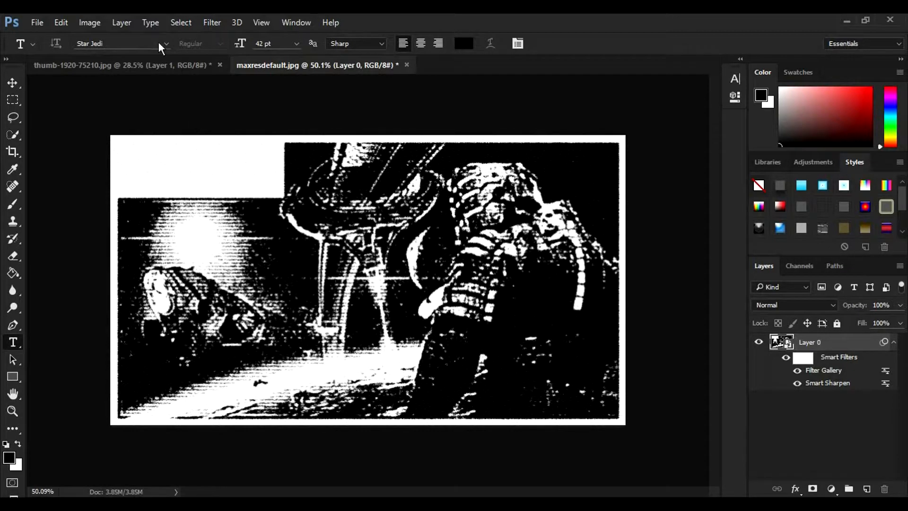
pyautogui.click(131, 44)
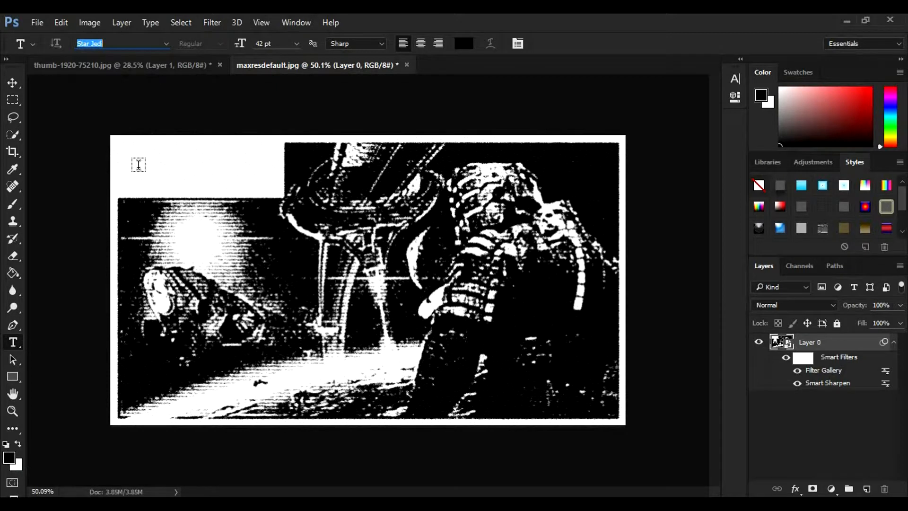
pyautogui.click(133, 159)
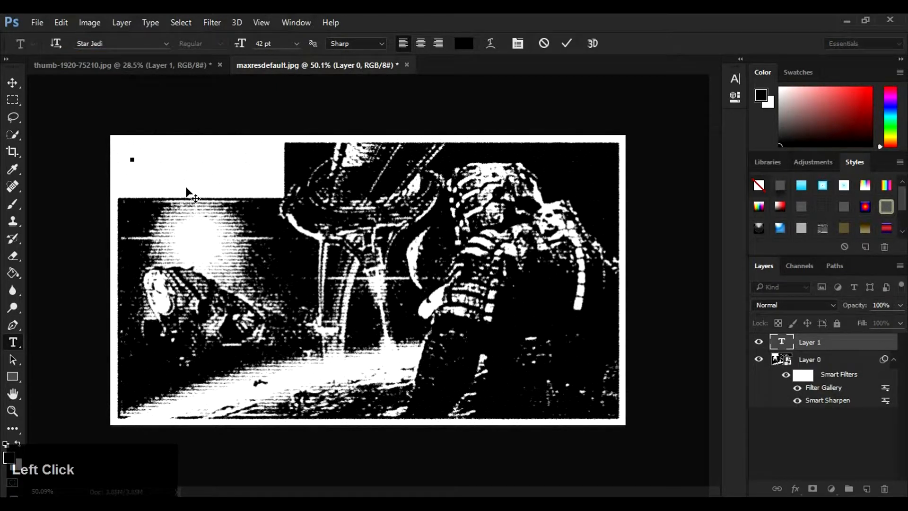
pyautogui.click(463, 44)
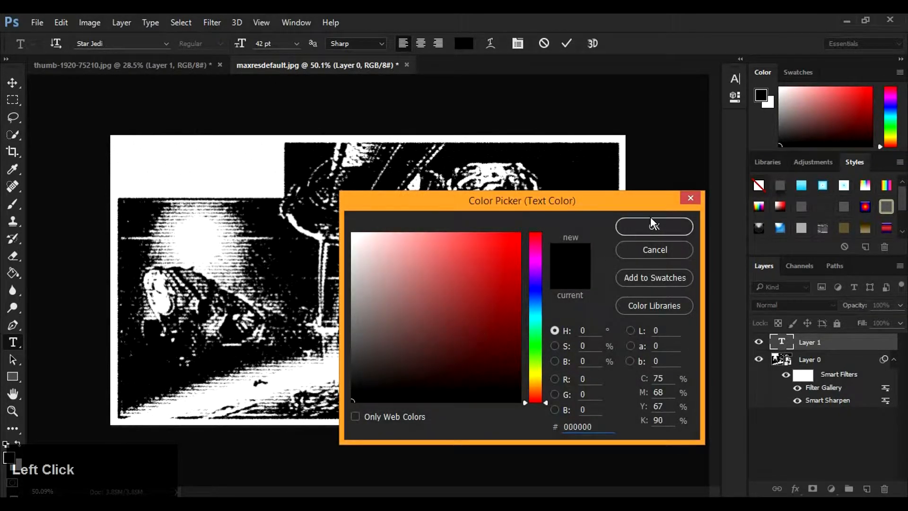
pyautogui.click(650, 228)
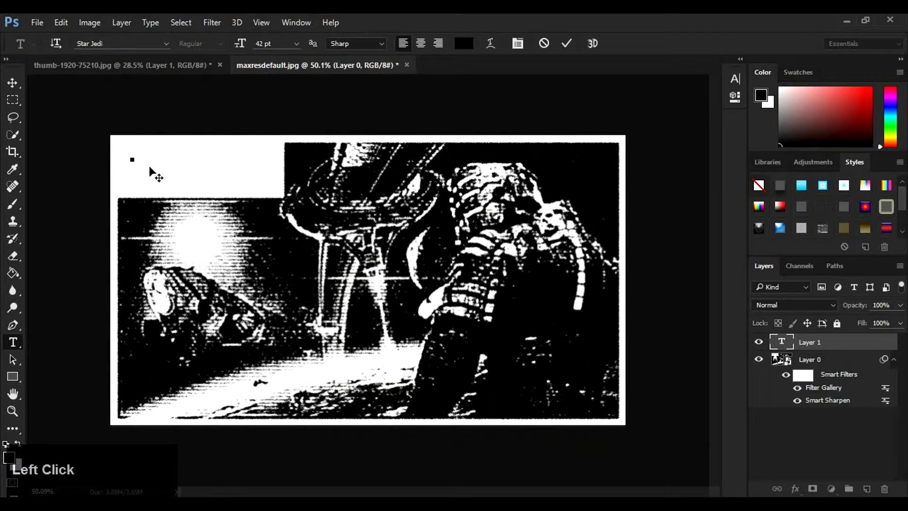
pyautogui.write('NO GOD')
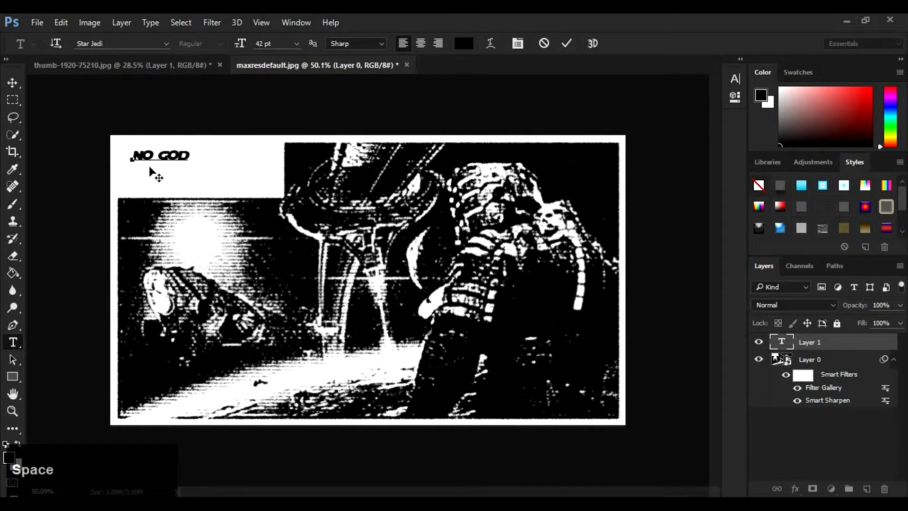
pyautogui.press('BackSpace')
pyautogui.write(', KNOW FEAR')
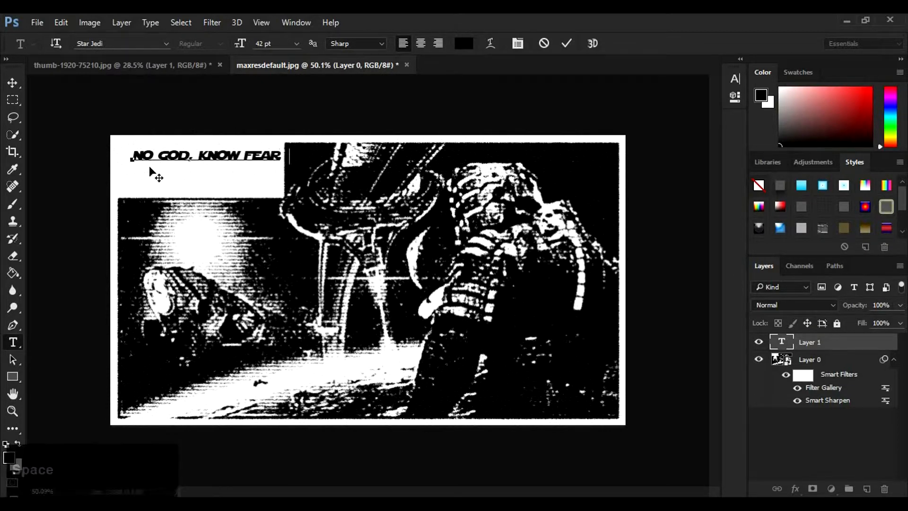
# Step: Add the caption lines "KNOW GOD, NO FEAR" and an indented "- DEAD SPACE" below the first line
pyautogui.press('Return')
pyautogui.write('KNOW G')
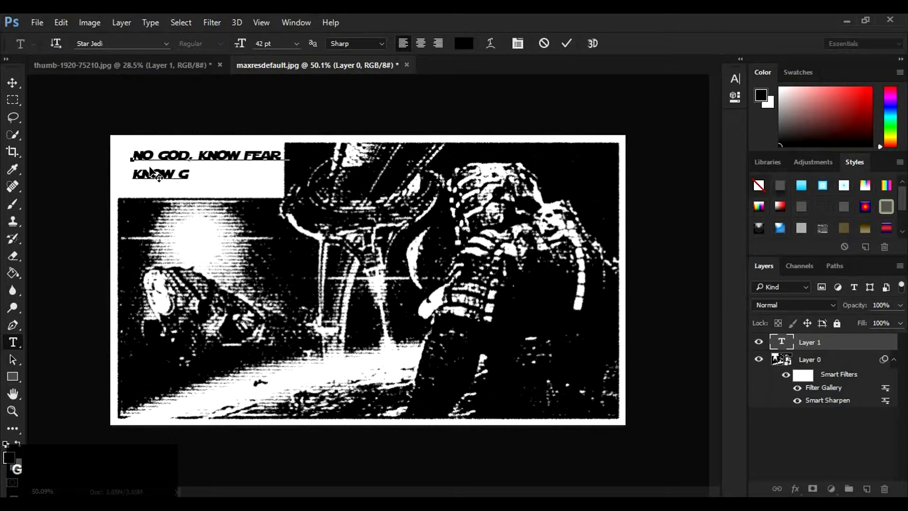
pyautogui.write('OD, ')
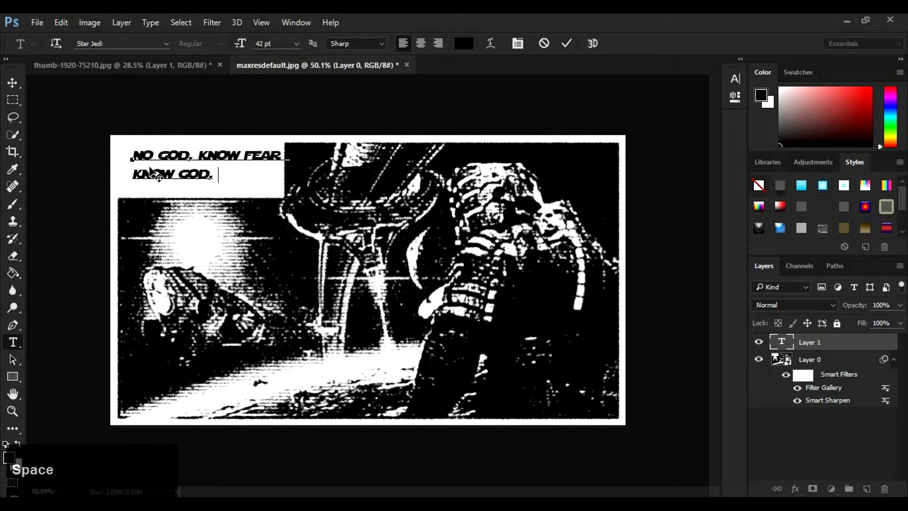
pyautogui.write('NO FEAR')
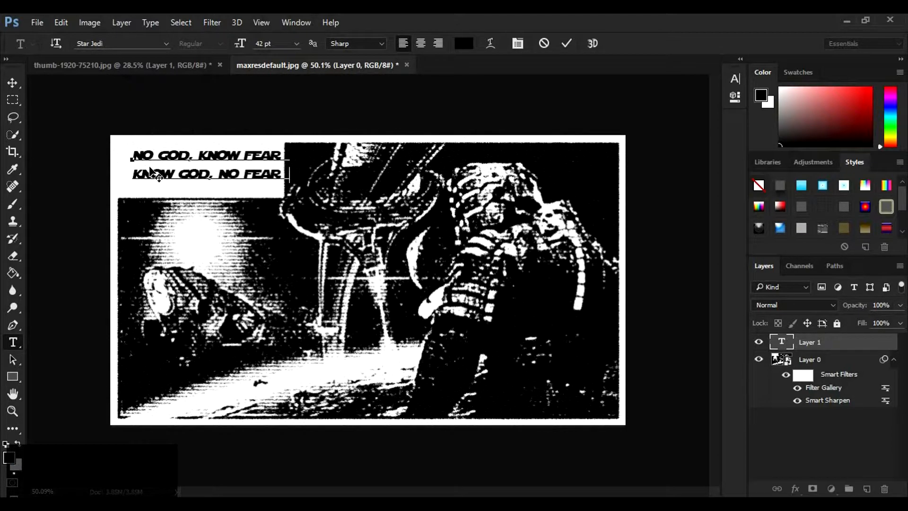
pyautogui.press('Return')
pyautogui.press('BackSpace')
pyautogui.write('- DEAD SPACE')
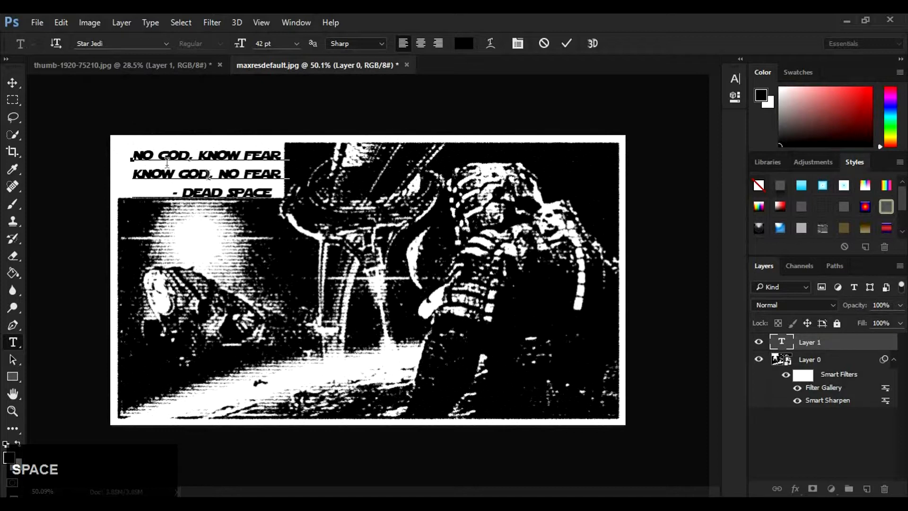
# Step: Shift the caption slightly up and left within the white panel, end its first two lines with " .", and commit the text
pyautogui.moveTo(268, 220); pyautogui.dragTo(259, 218)
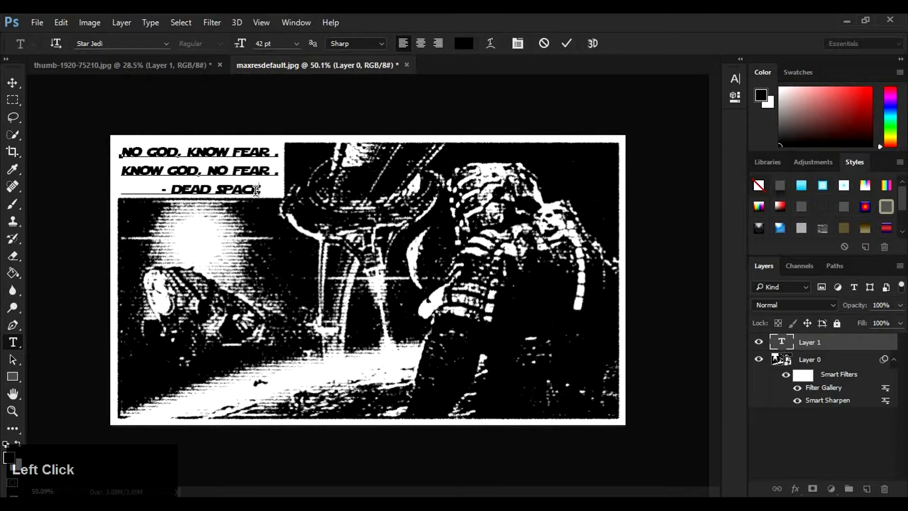
pyautogui.hotkey('ctrl', 'a')
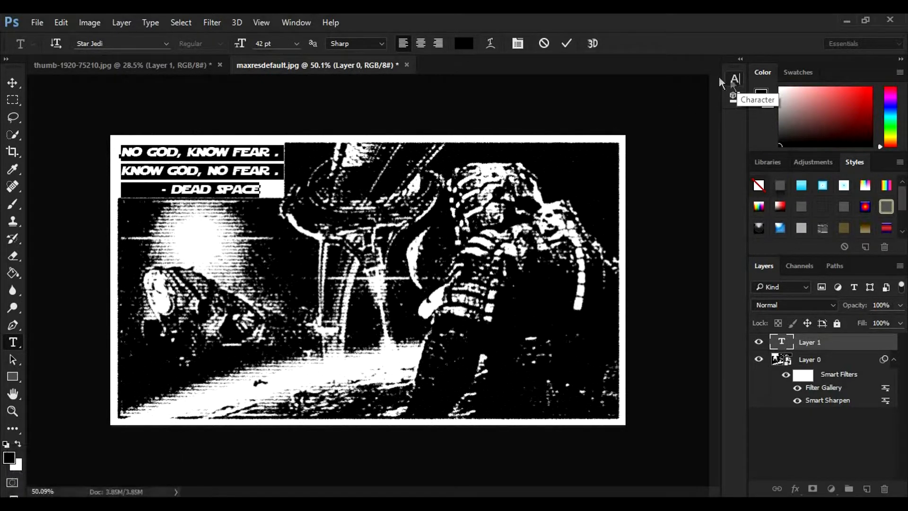
pyautogui.click(567, 44)
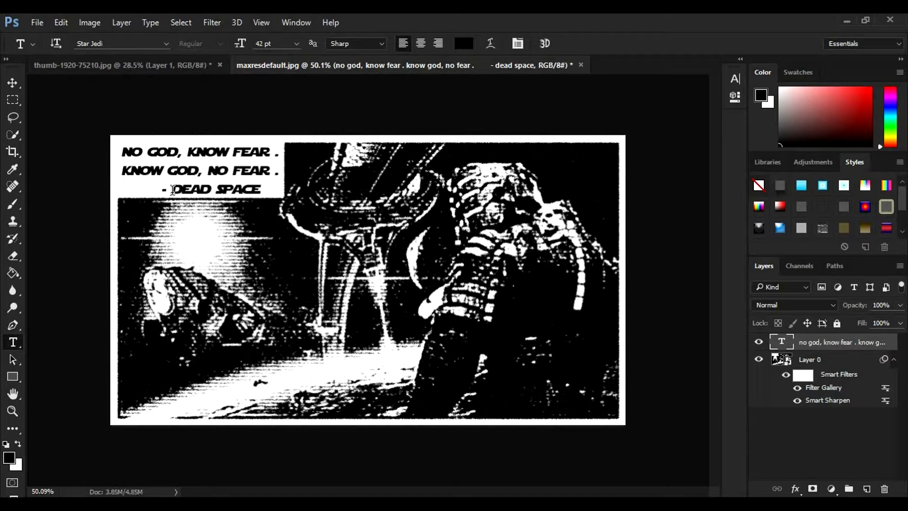
# Step: Indent "- DEAD SPACE" further, right-align the whole caption inside the white panel, and commit the text
pyautogui.click(161, 191)
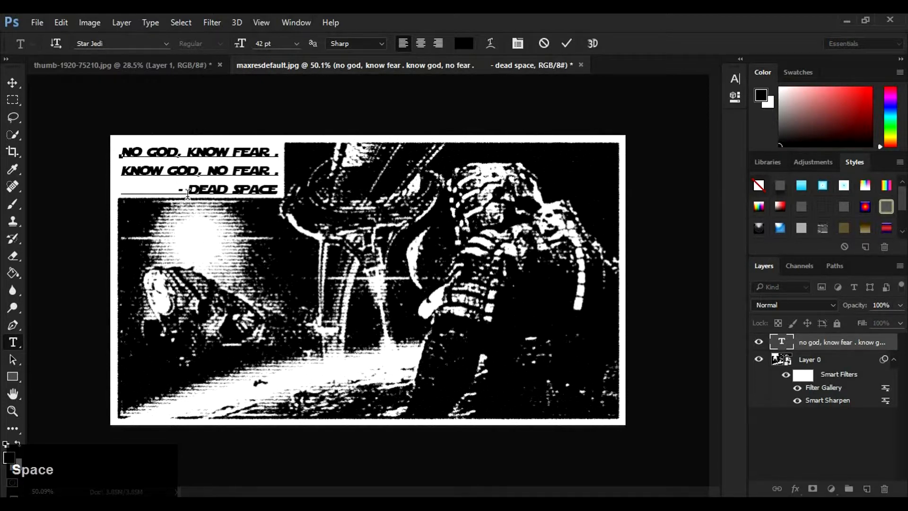
pyautogui.press('ctrl')
pyautogui.hotkey('ctrl', 'a')
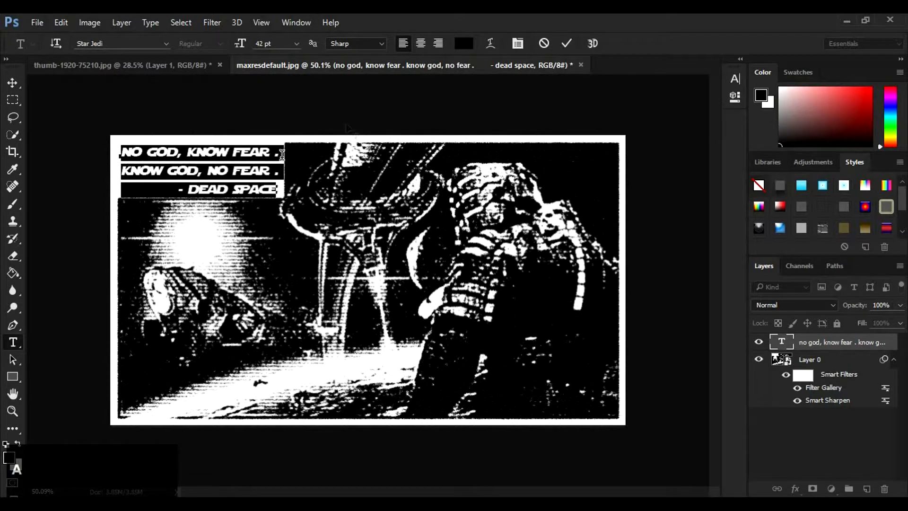
pyautogui.click(439, 41)
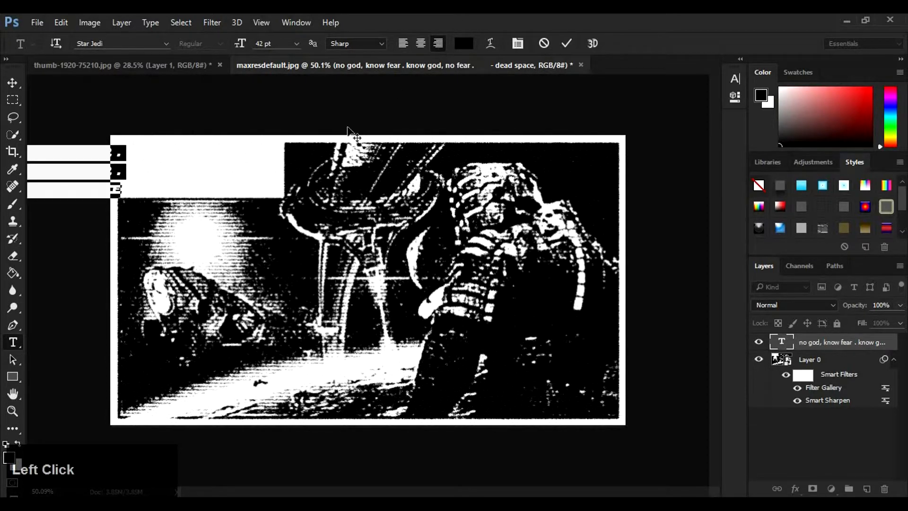
pyautogui.moveTo(160, 223); pyautogui.dragTo(316, 228)
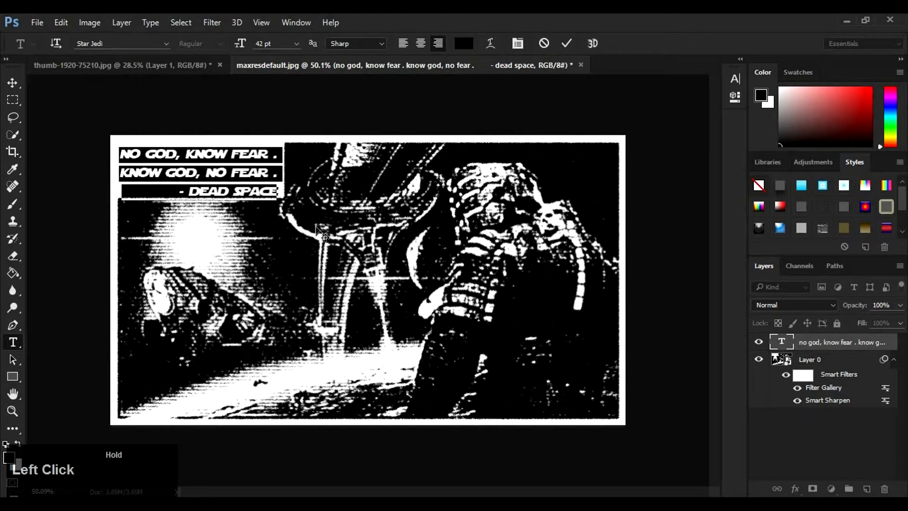
pyautogui.click(565, 44)
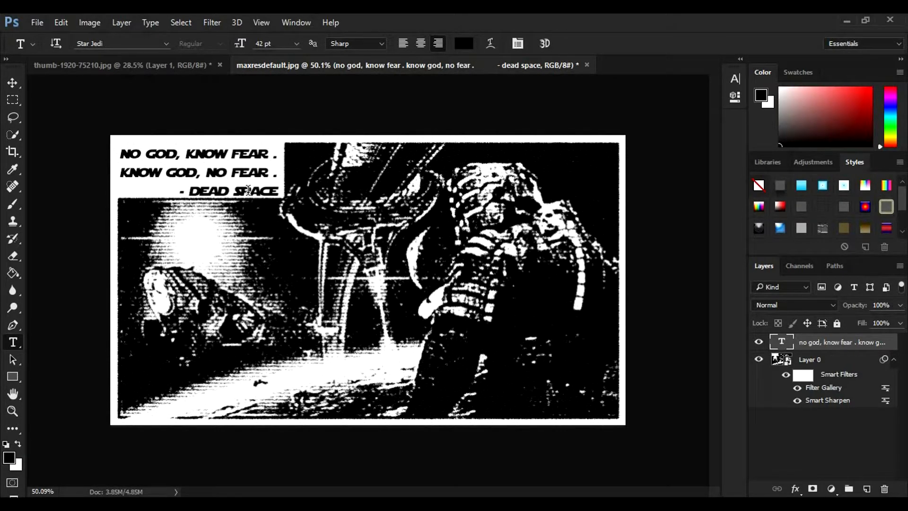
pyautogui.click(248, 190)
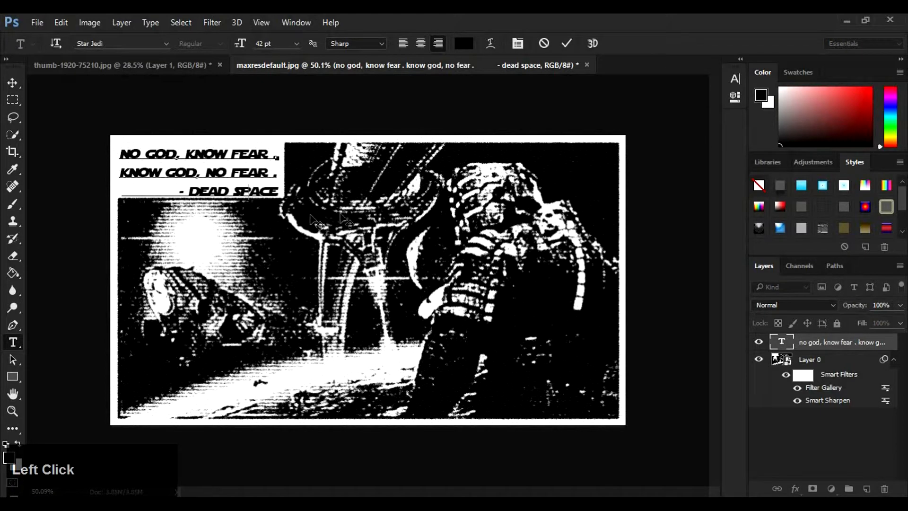
pyautogui.click(792, 428)
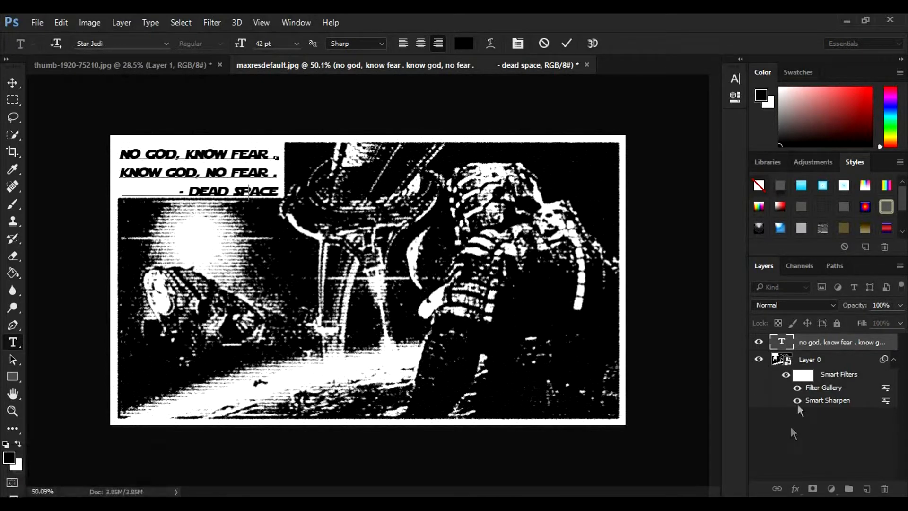
pyautogui.click(814, 341)
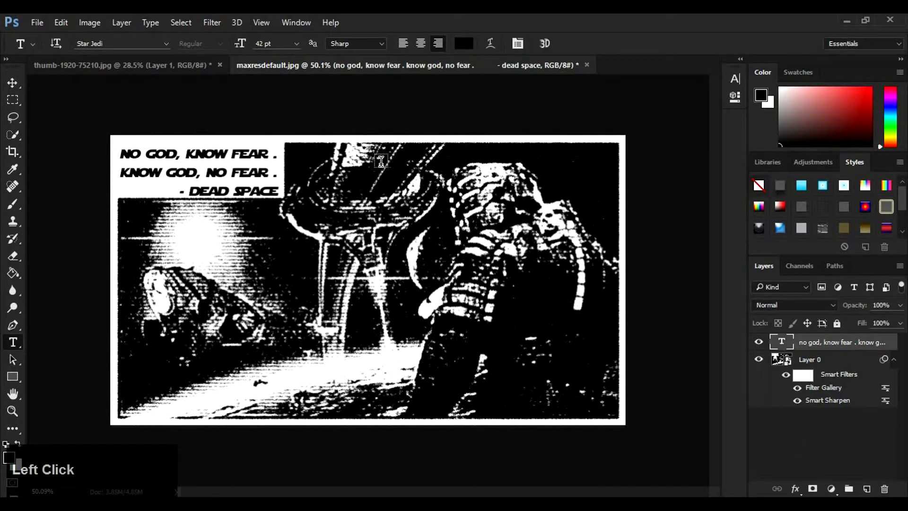
# Step: Rasterize the caption layer and apply the Filter Gallery with Texturizer set to Canvas, 100% scaling, relief 9 and light from Top
pyautogui.click(213, 25)
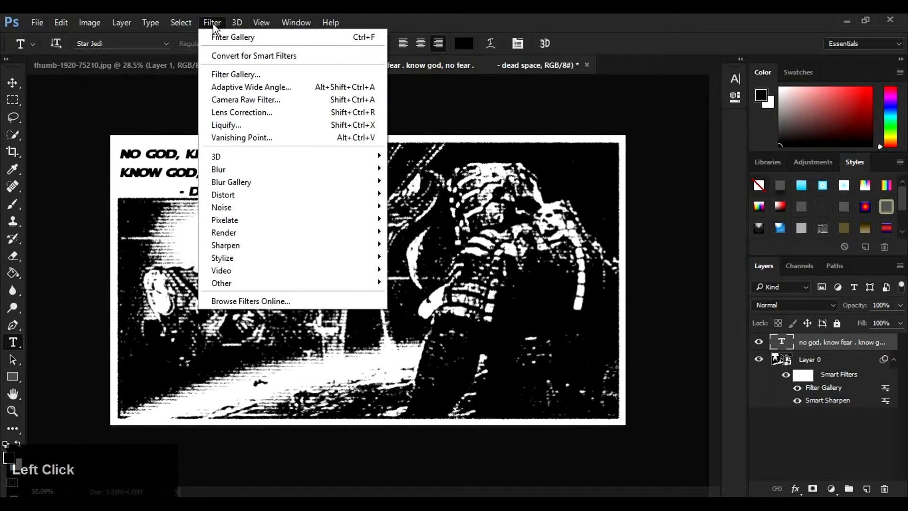
pyautogui.click(232, 76)
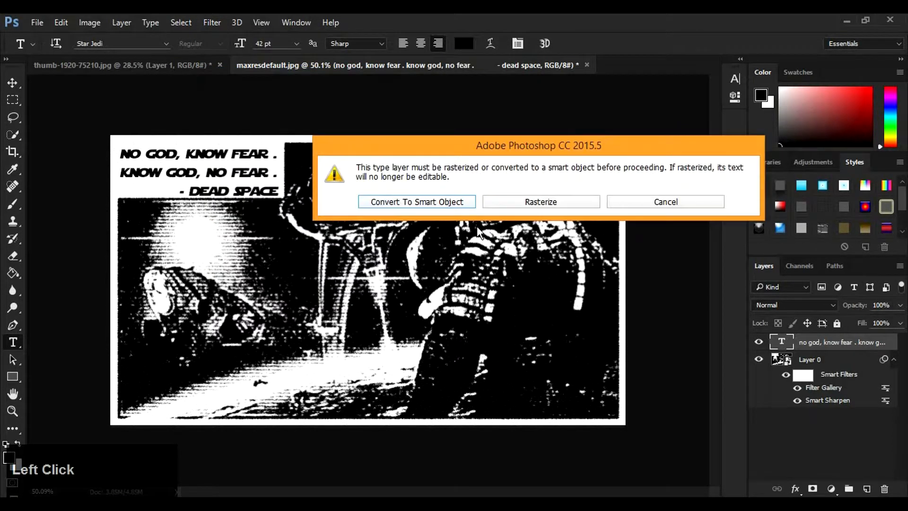
pyautogui.click(521, 204)
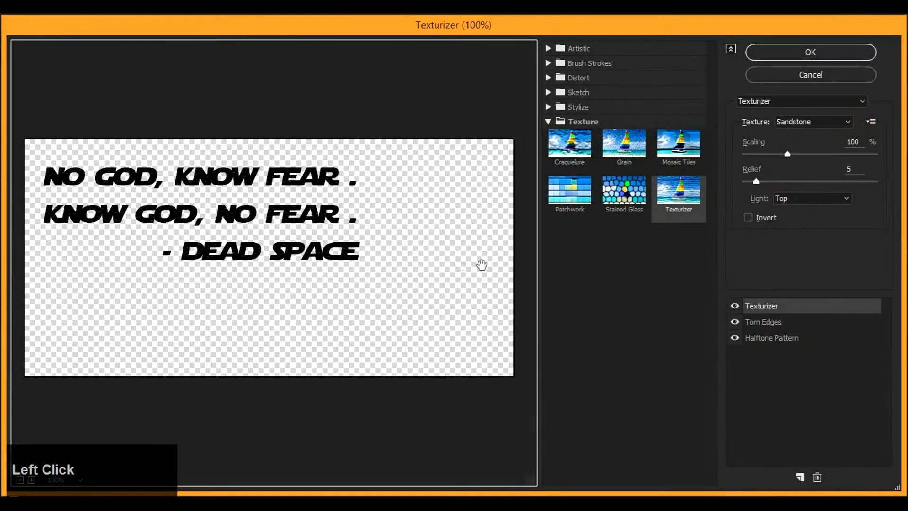
pyautogui.click(680, 207)
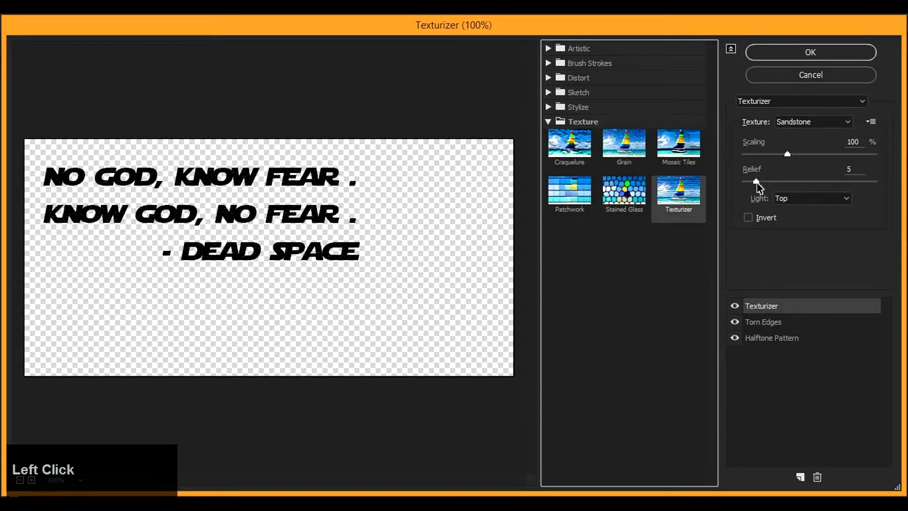
pyautogui.moveTo(758, 182); pyautogui.dragTo(767, 184)
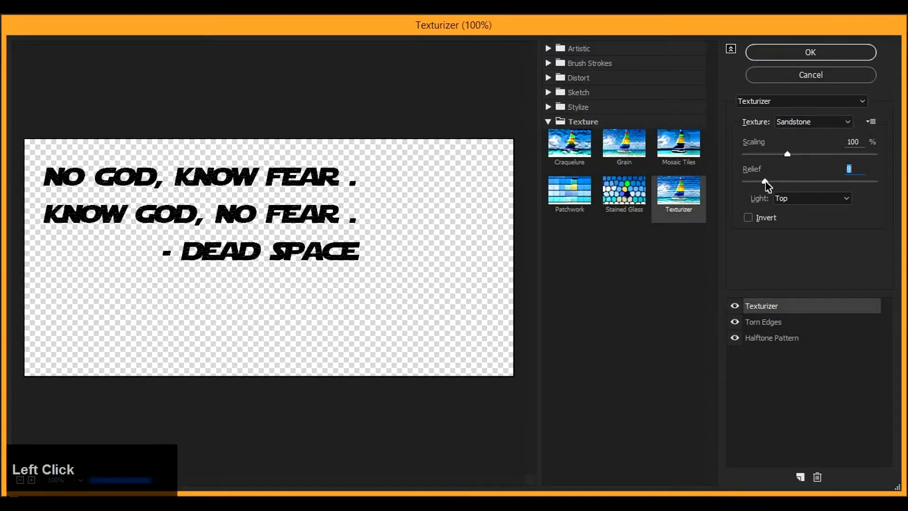
pyautogui.click(803, 124)
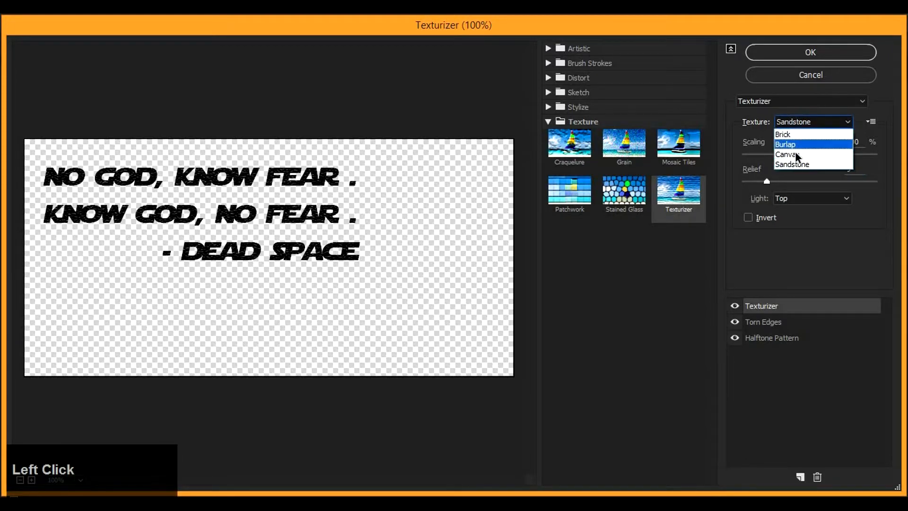
pyautogui.click(795, 152)
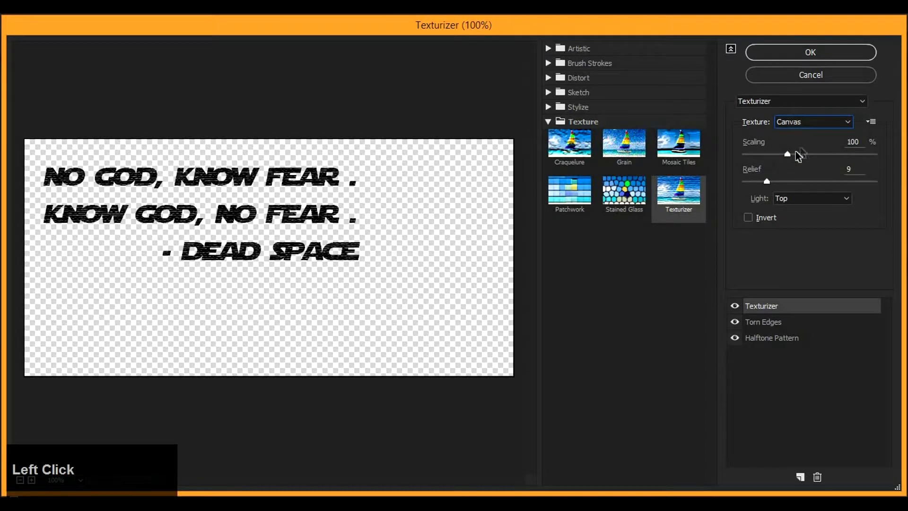
pyautogui.click(812, 56)
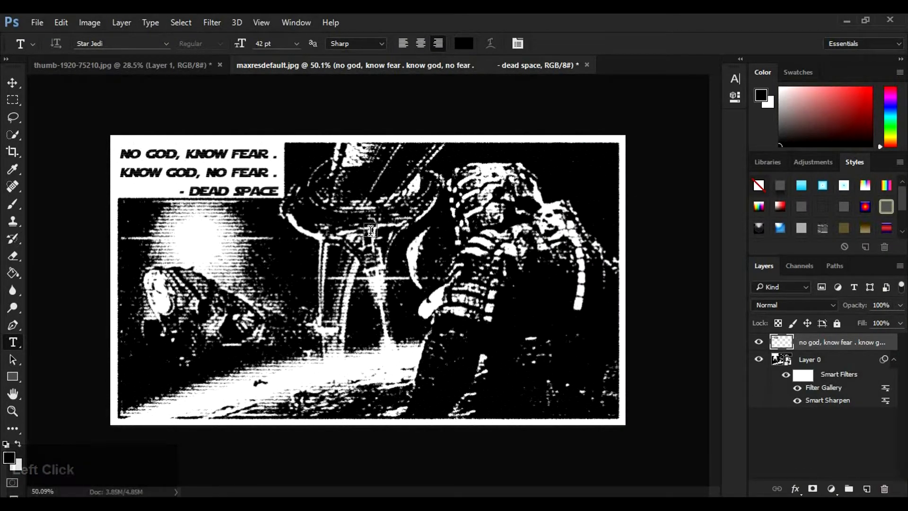
# Step: Deselect all layers and fit the whole captioned image on screen for review
pyautogui.press('ctrl')
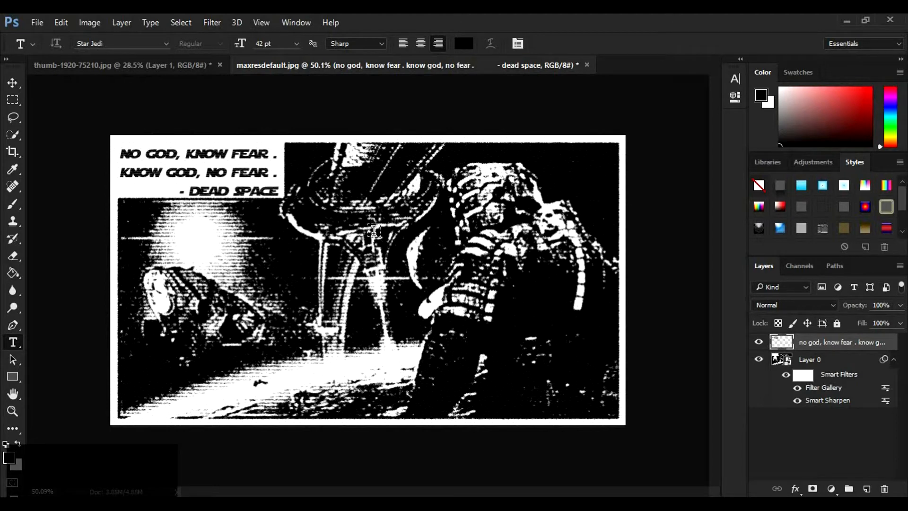
pyautogui.click(12, 82)
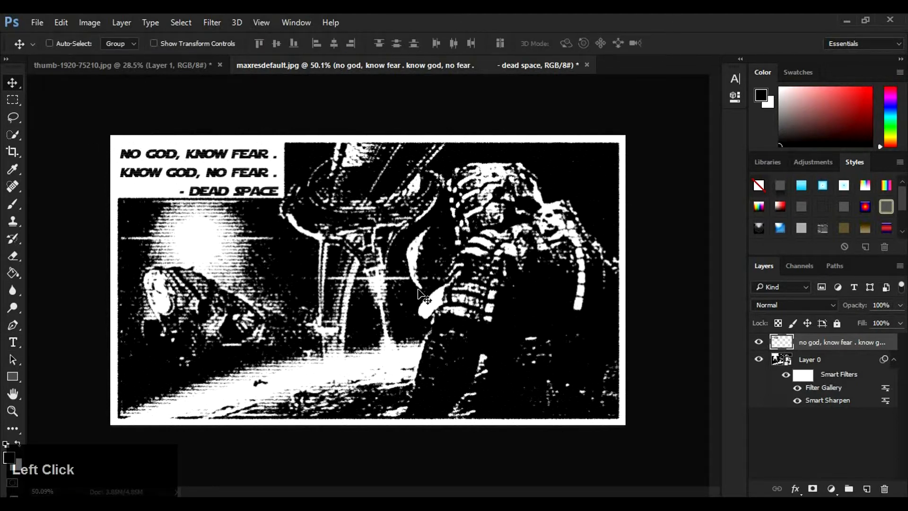
pyautogui.press('ctrl')
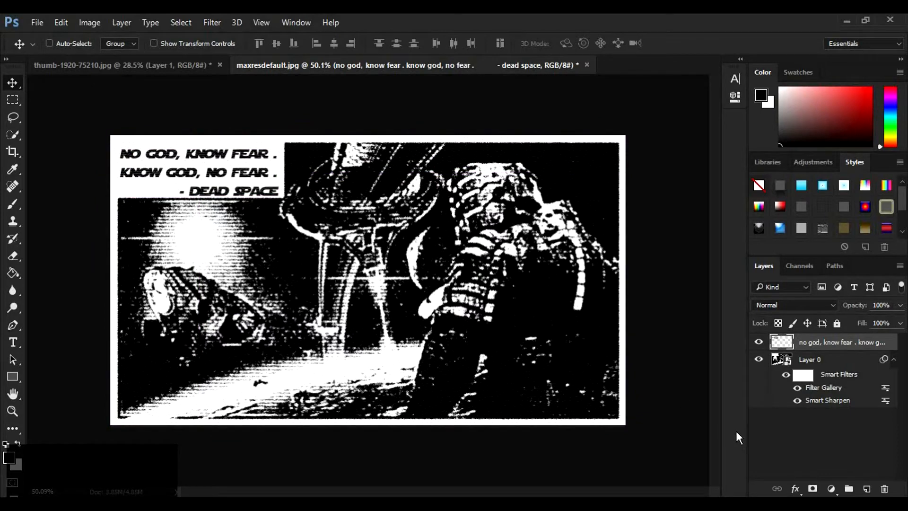
pyautogui.click(762, 431)
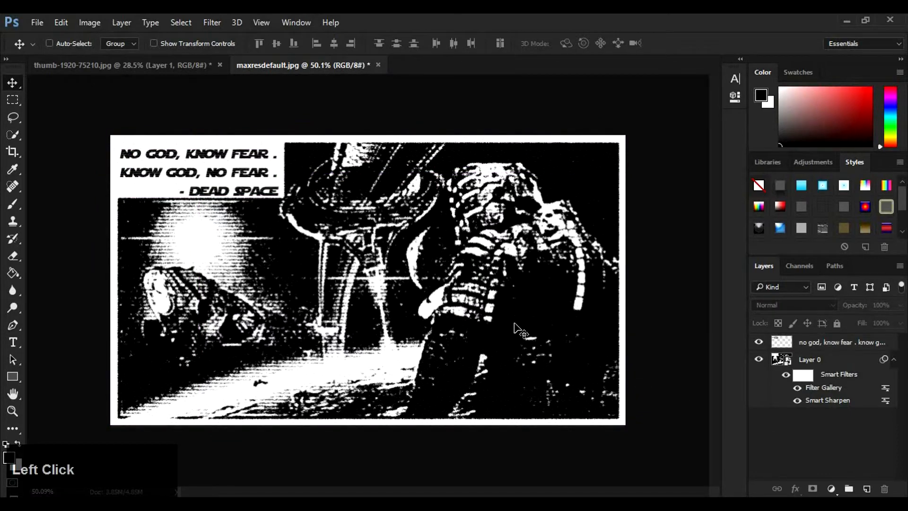
pyautogui.press('ctrl')
pyautogui.hotkey('ctrl', '0')
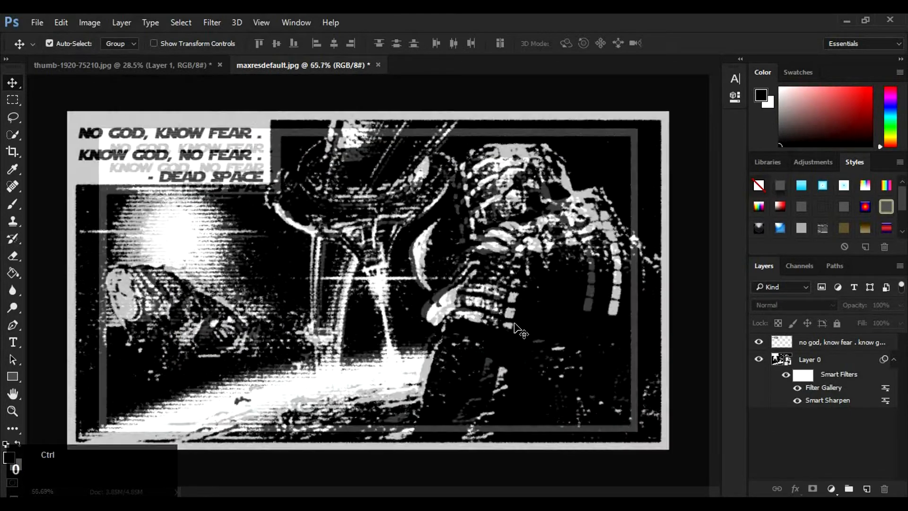